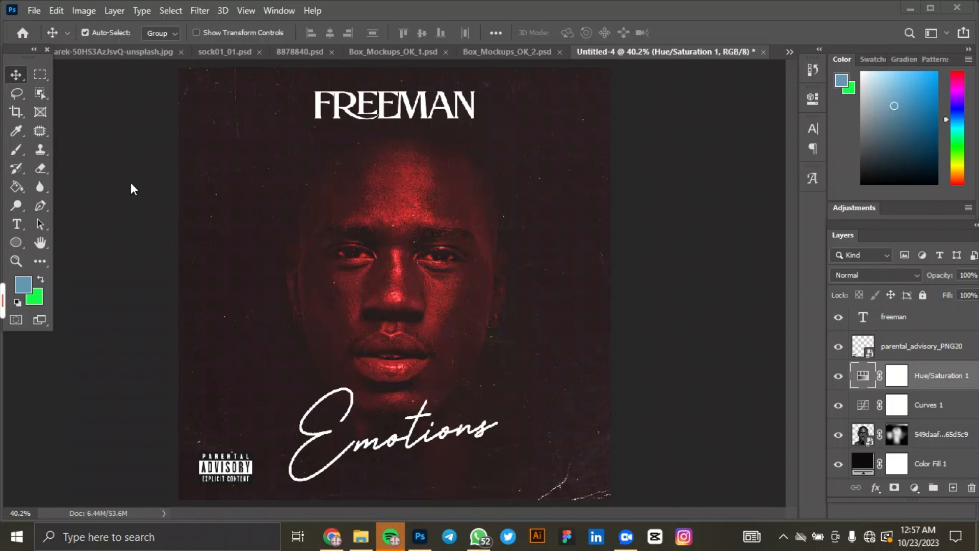
With the finished FREEMAN cover displayed, open the File menu.
click(32, 11)
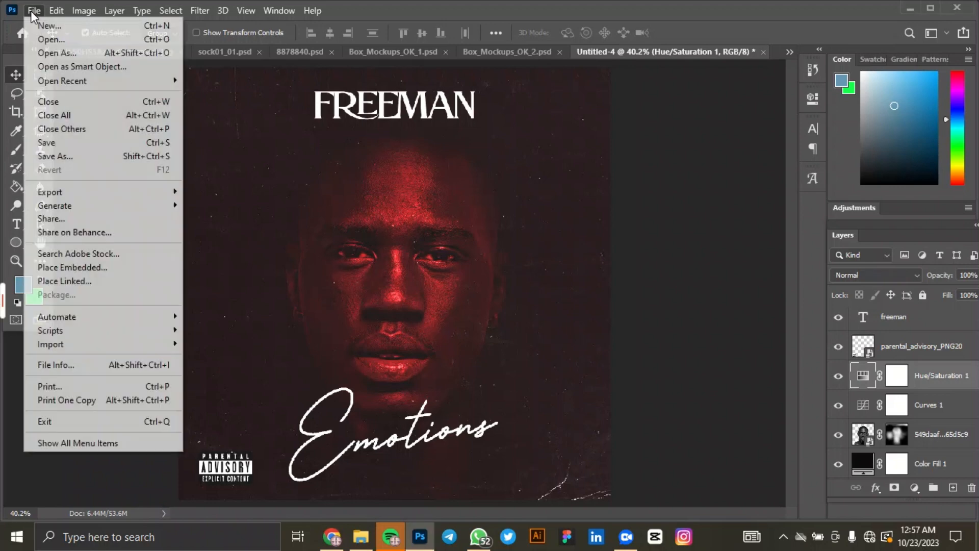
Create a new Custom 5 x 5 in, 300 ppi document with a White background.
click(44, 27)
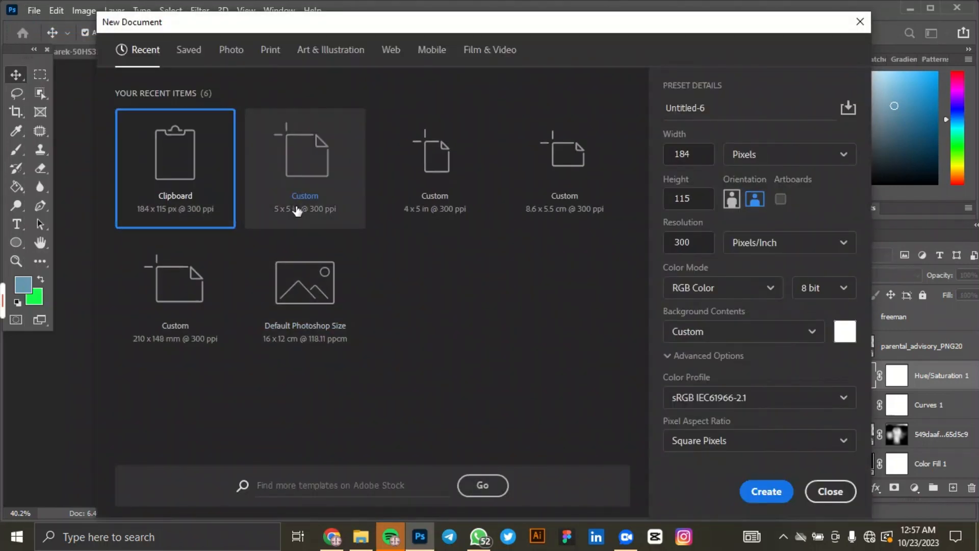
click(300, 192)
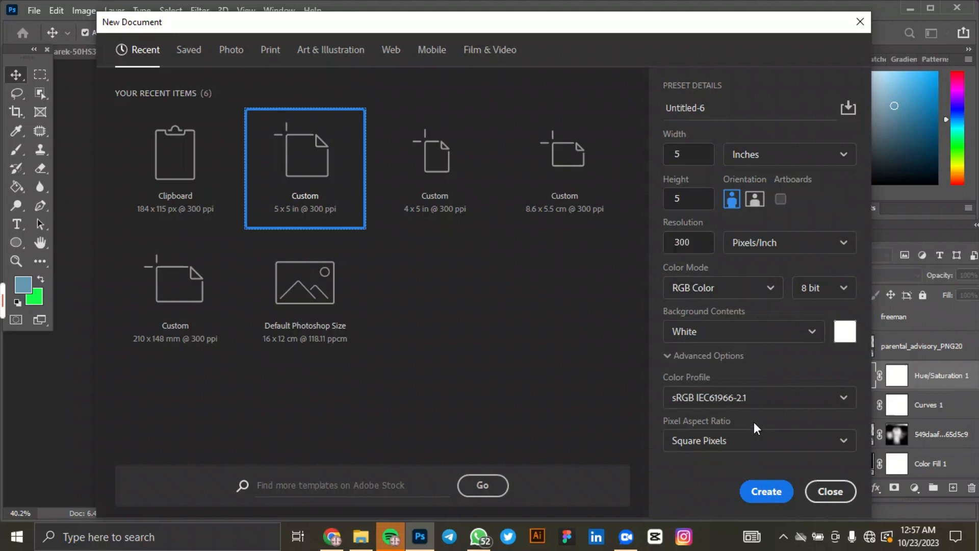
click(766, 491)
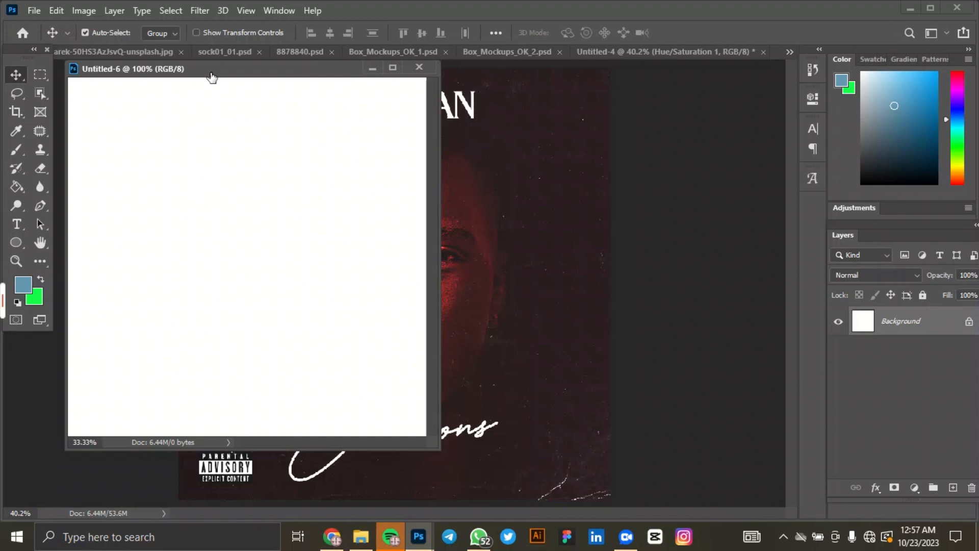
Dock the new document and fill it with a #141414 Solid Color fill layer.
drag(212, 76, 393, 58)
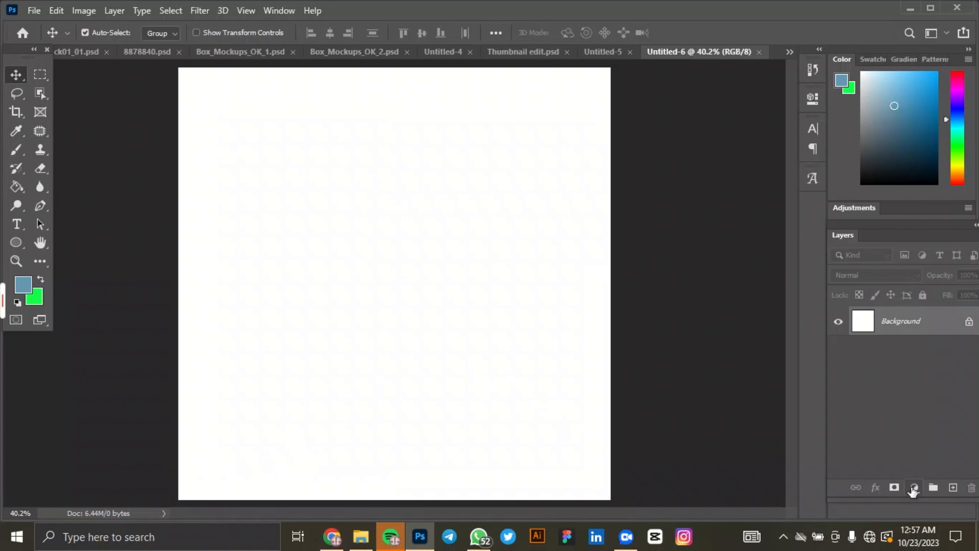
click(913, 488)
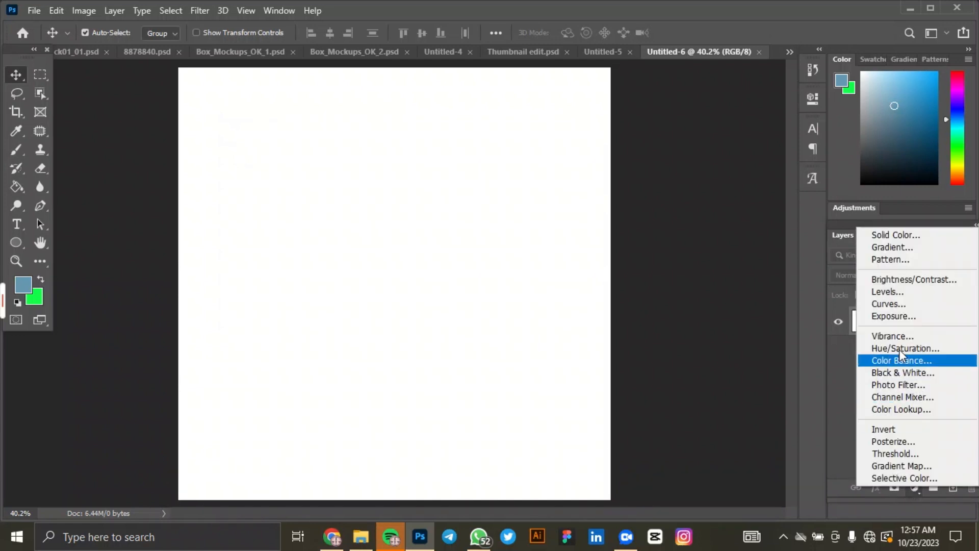
click(886, 236)
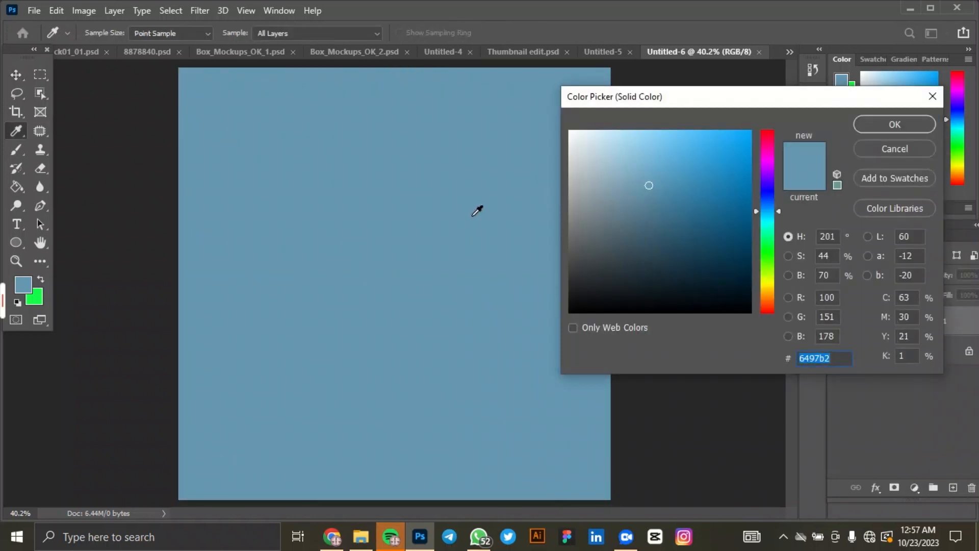
drag(604, 281, 569, 299)
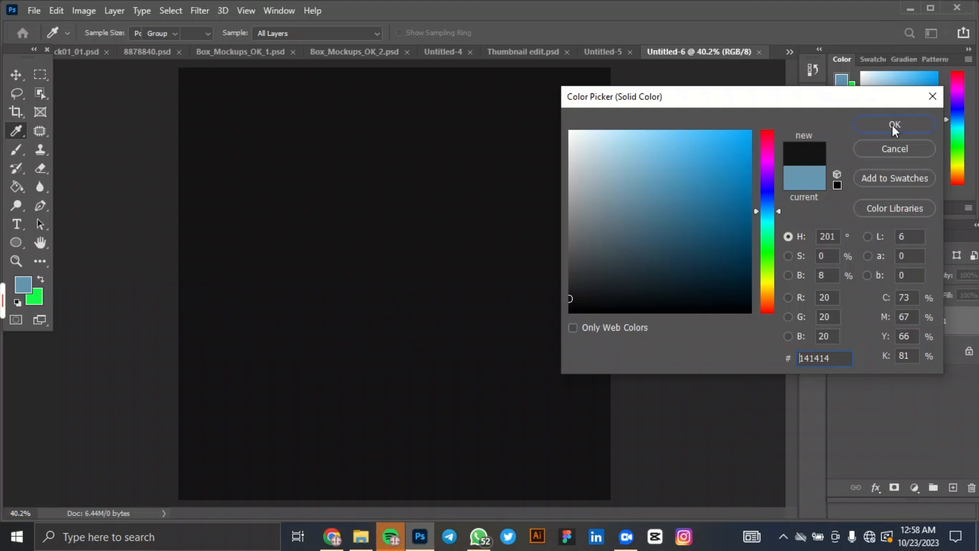
click(894, 124)
key(v)
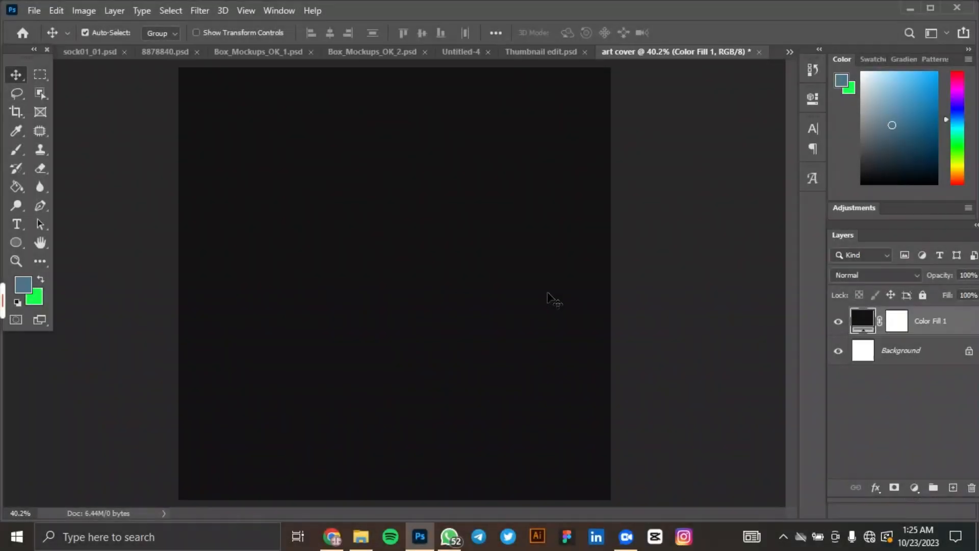
Place model.jpg on the canvas, scale it to 80.76%, and move it lower.
click(361, 539)
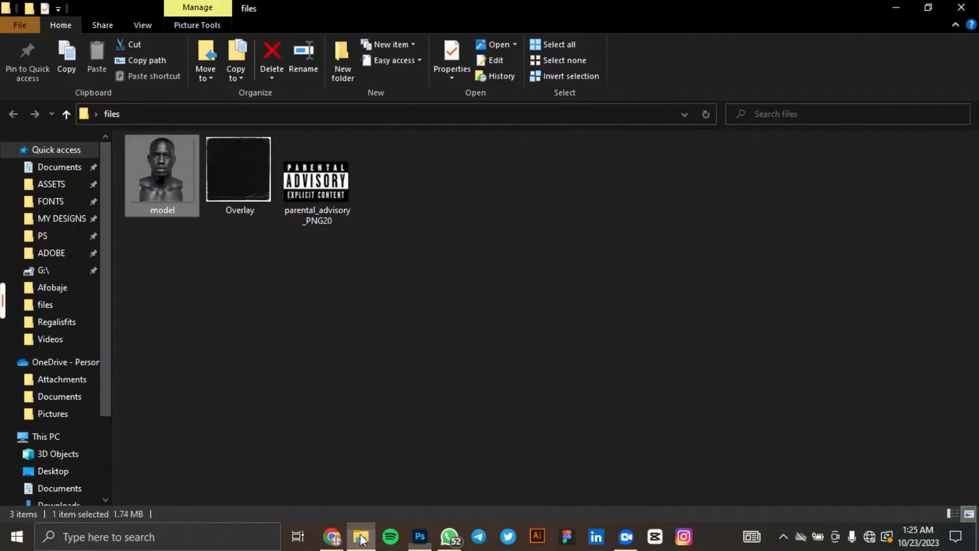
drag(172, 179, 397, 337)
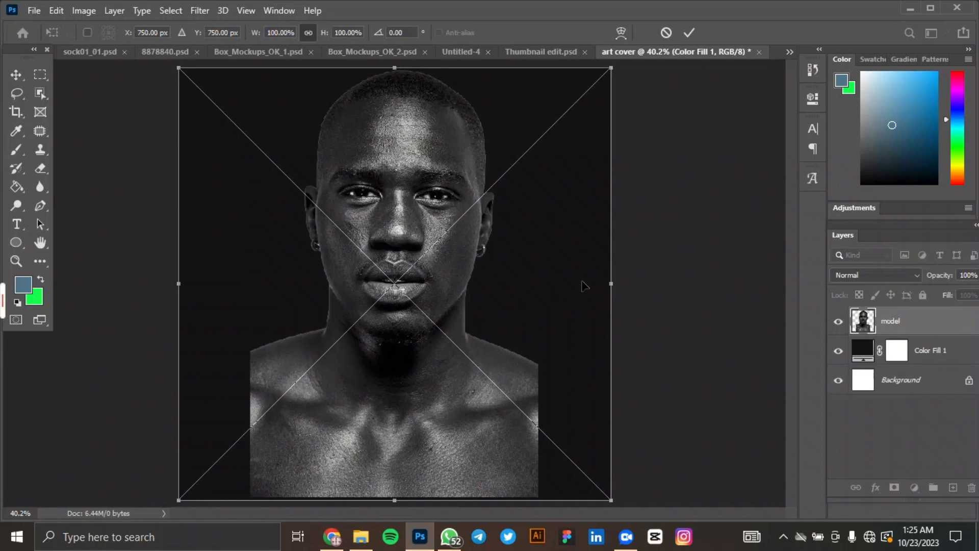
drag(612, 281, 570, 283)
click(689, 32)
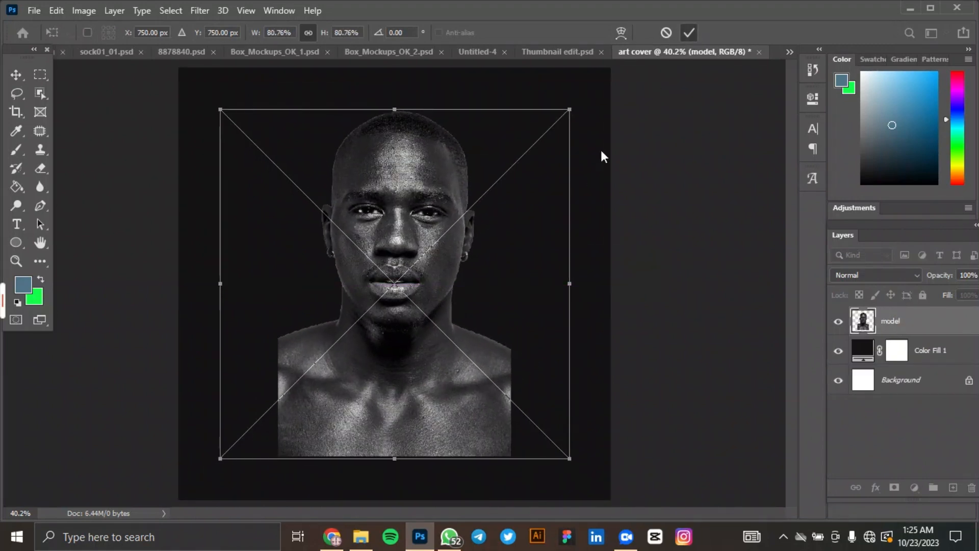
drag(412, 250, 415, 265)
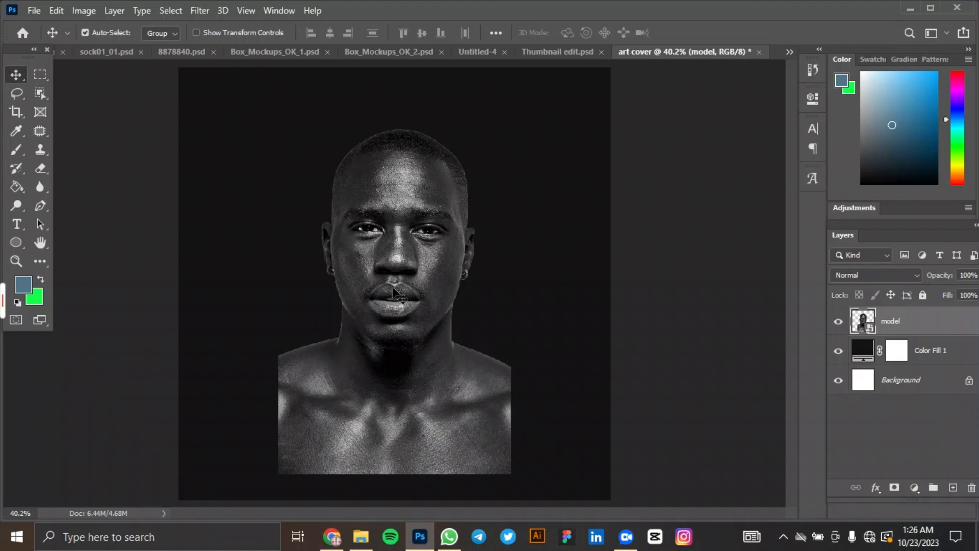
Add a Colorize Hue/Saturation layer with Hue 0, Saturation 80 and Lightness -17.
click(914, 487)
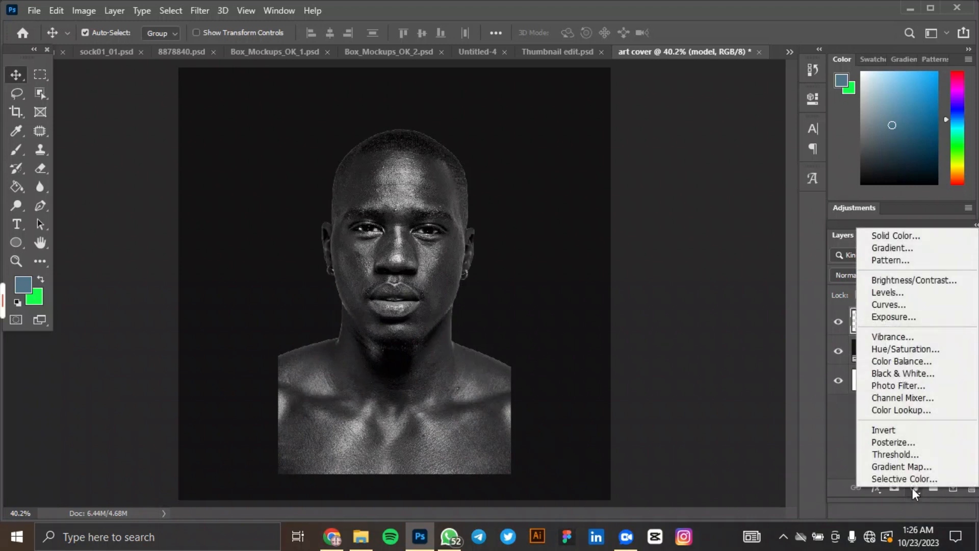
click(907, 352)
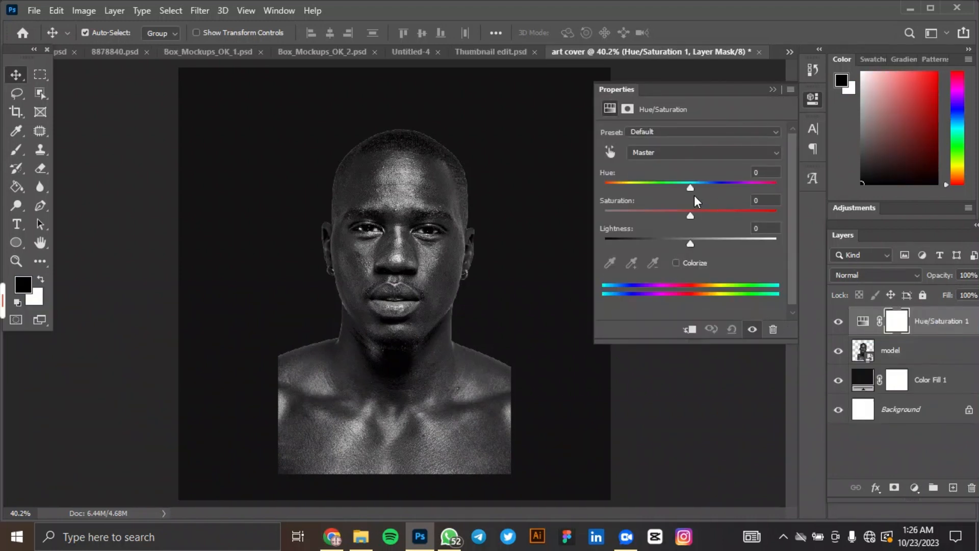
click(676, 262)
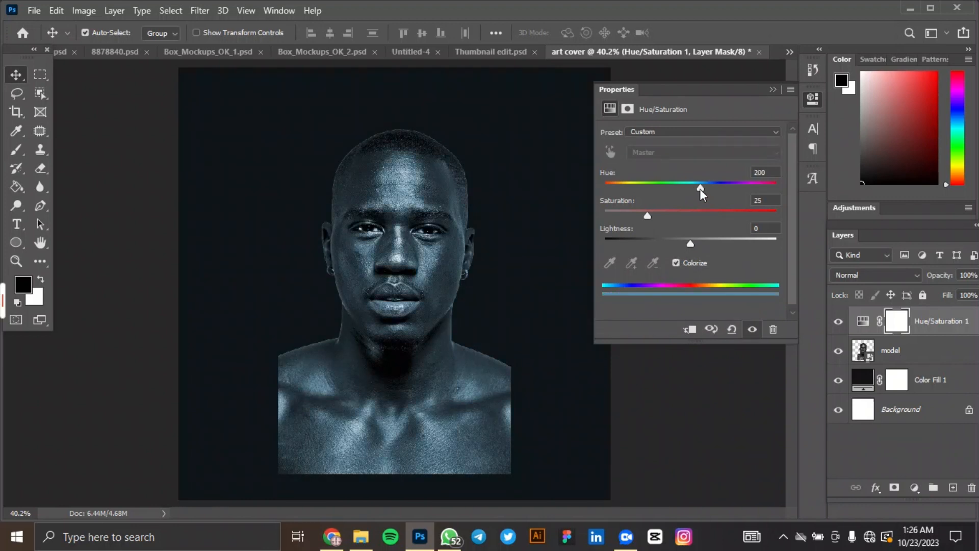
drag(700, 189, 597, 197)
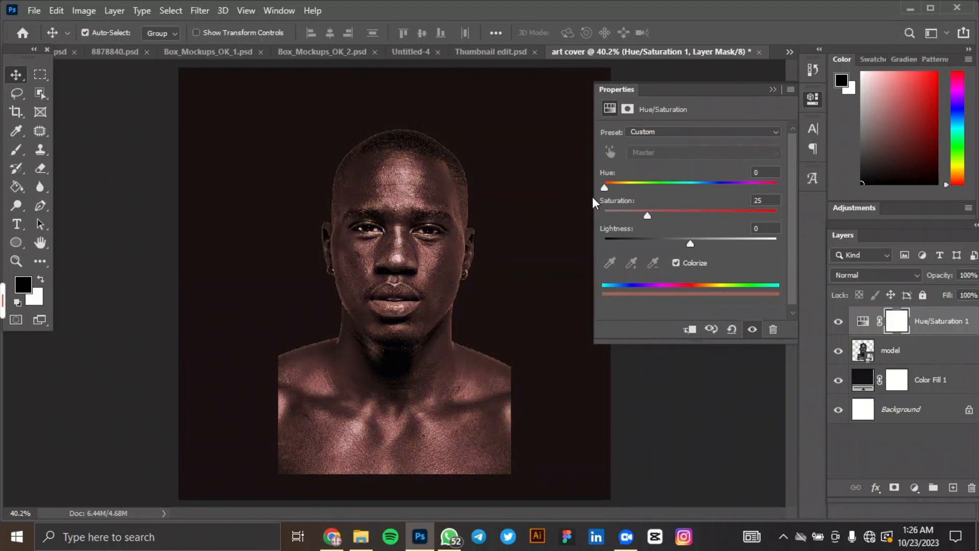
drag(646, 216, 749, 214)
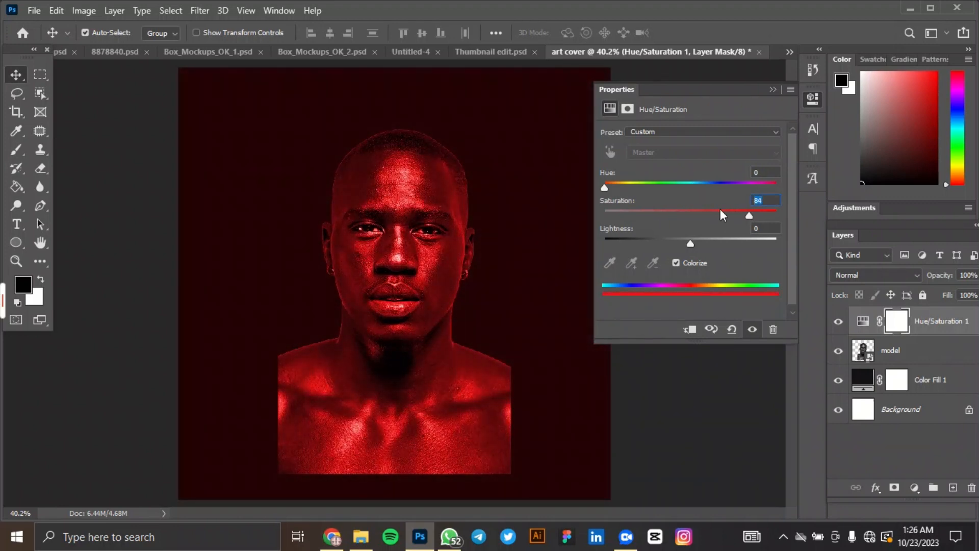
text(80)
drag(691, 243, 703, 240)
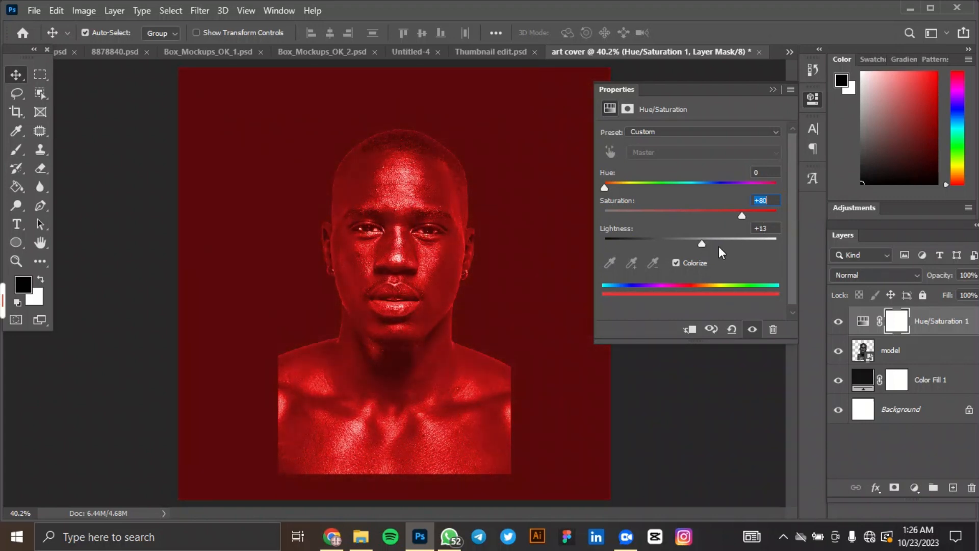
drag(702, 244, 677, 245)
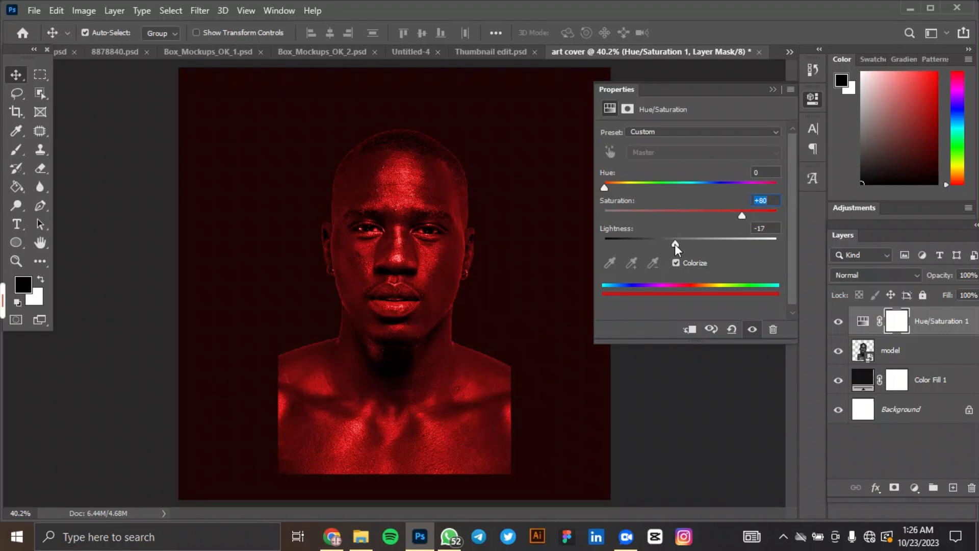
click(773, 90)
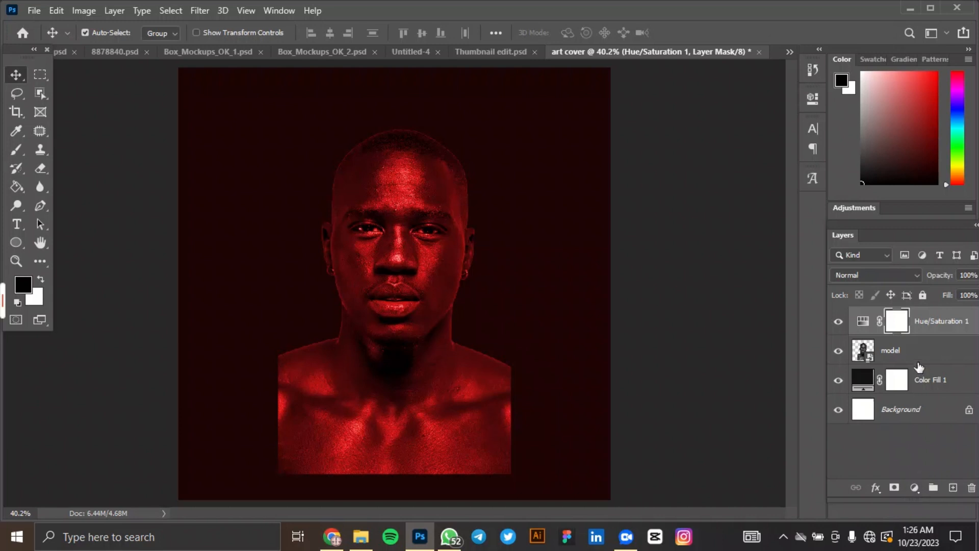
click(918, 360)
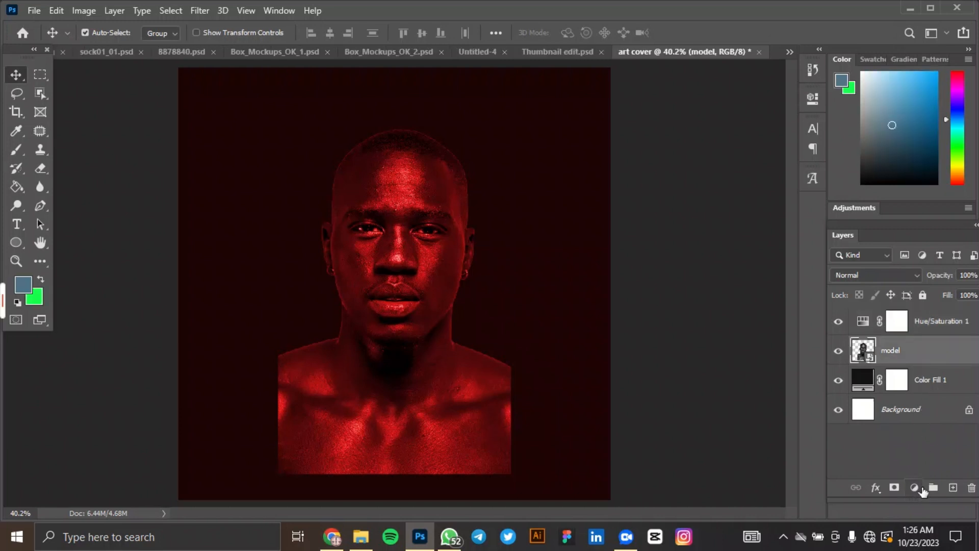
Add a Curves layer above the model and bend it into a gentle contrast S-curve.
click(915, 488)
click(889, 304)
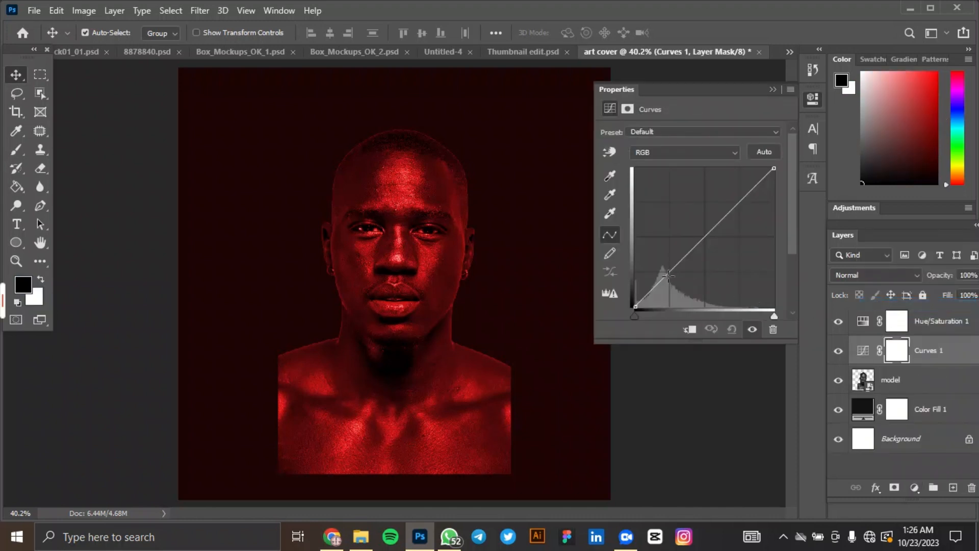
drag(665, 275, 668, 278)
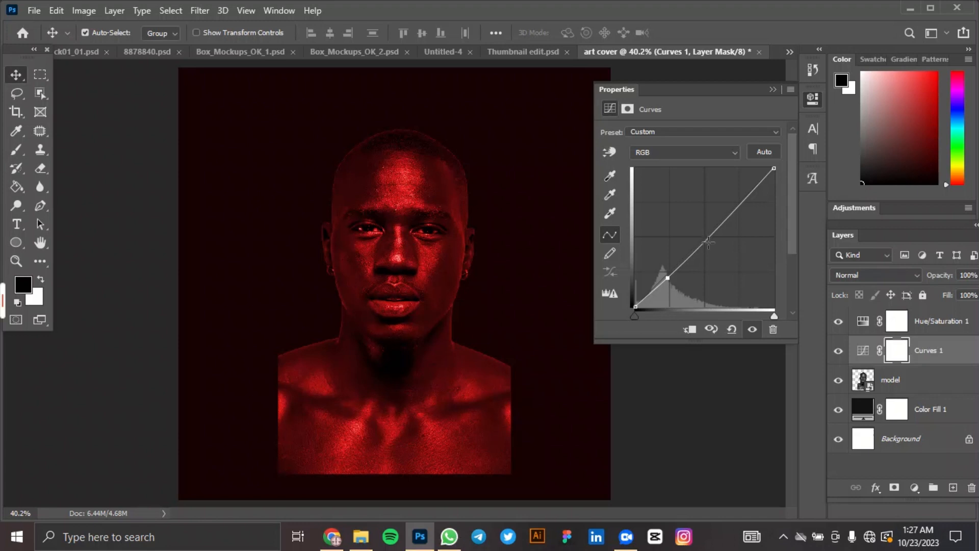
drag(705, 241, 707, 242)
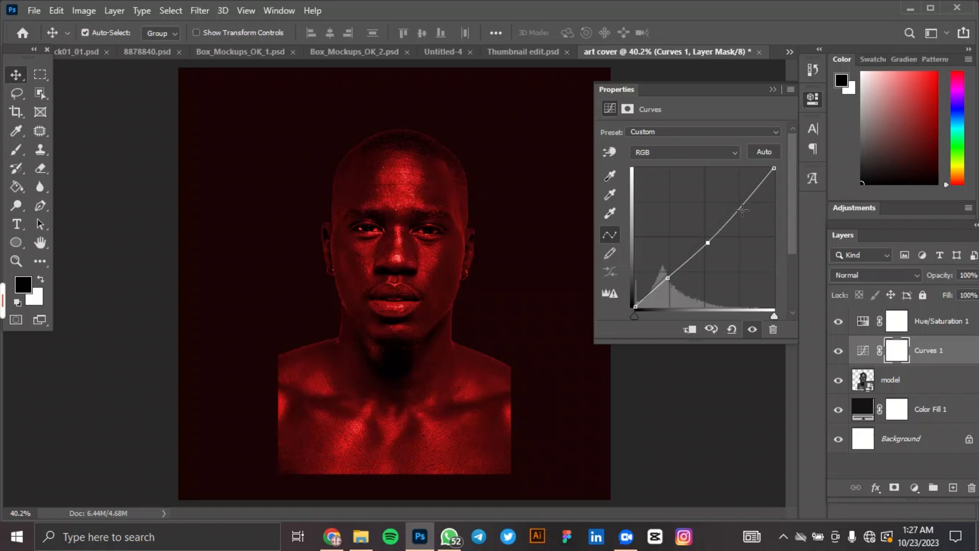
click(738, 209)
drag(738, 209, 731, 206)
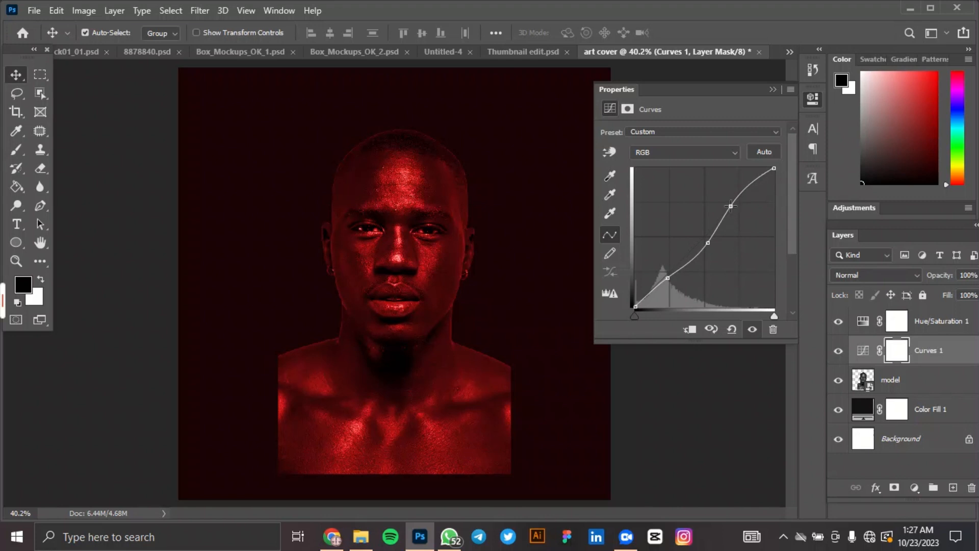
click(773, 89)
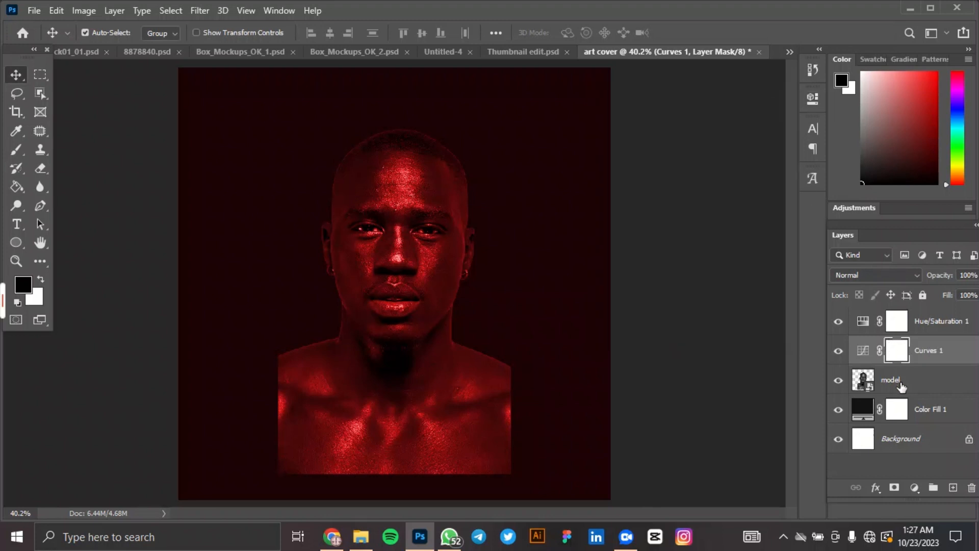
Mask the model layer, painting its shoulders and edges black with a 100% opacity brush.
click(899, 382)
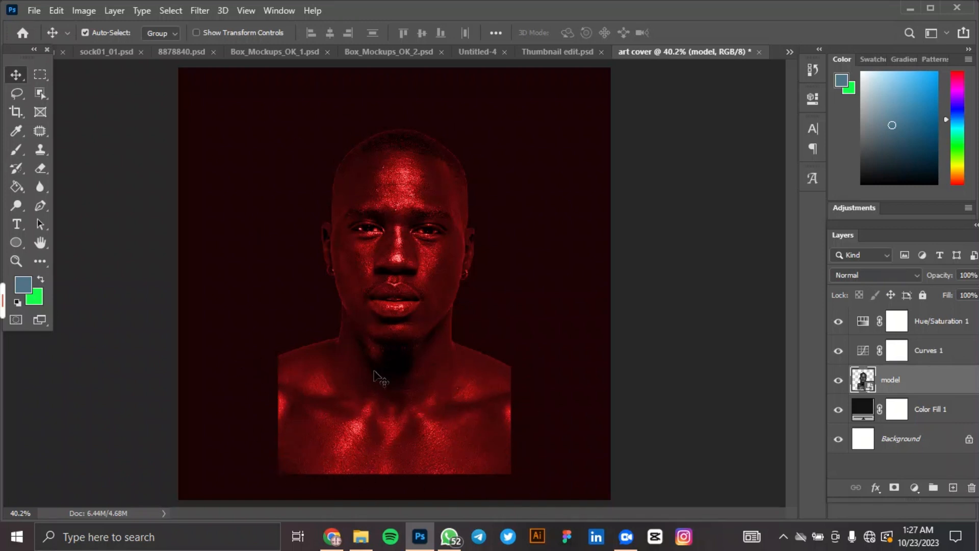
click(894, 488)
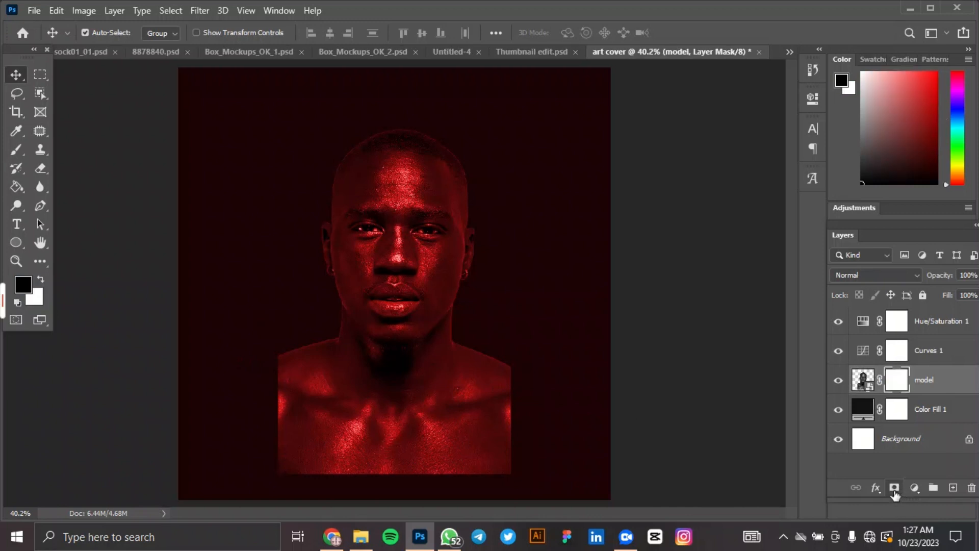
click(16, 150)
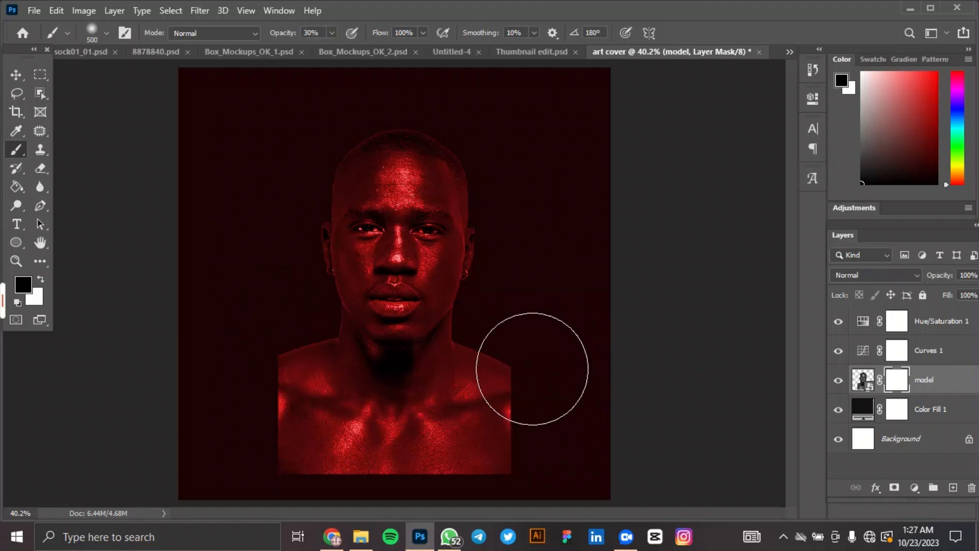
mouse_move(529, 370)
mouse_down()
mouse_move(554, 454)
mouse_move(539, 403)
mouse_up()
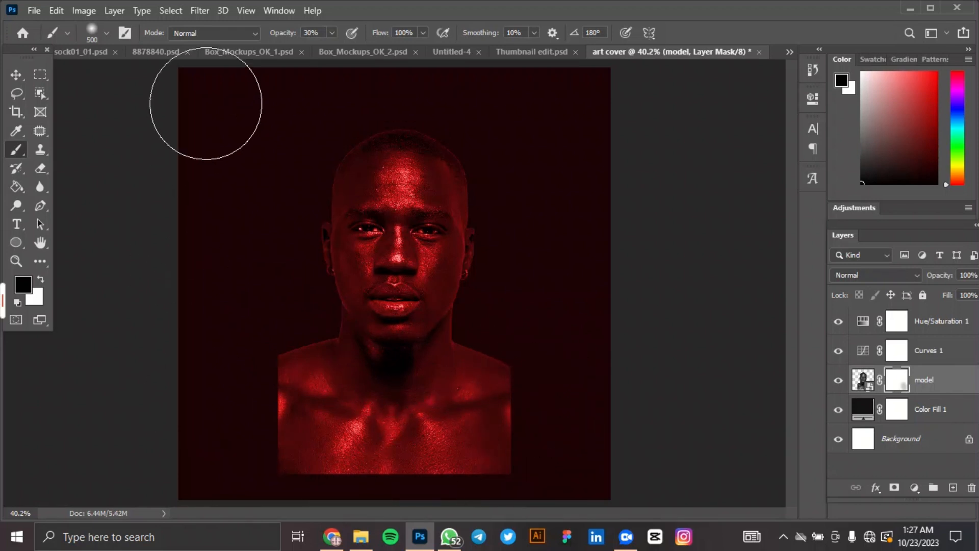
click(332, 33)
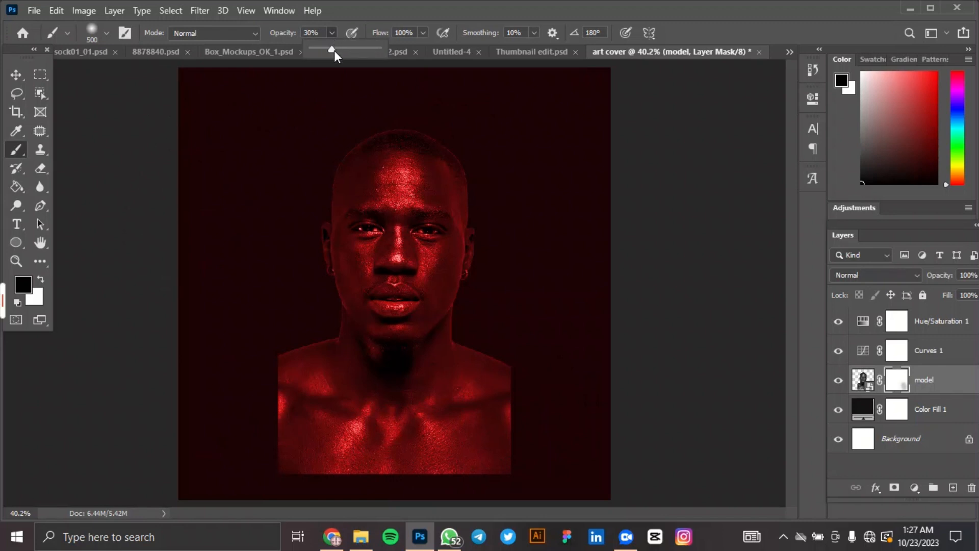
drag(332, 49, 408, 49)
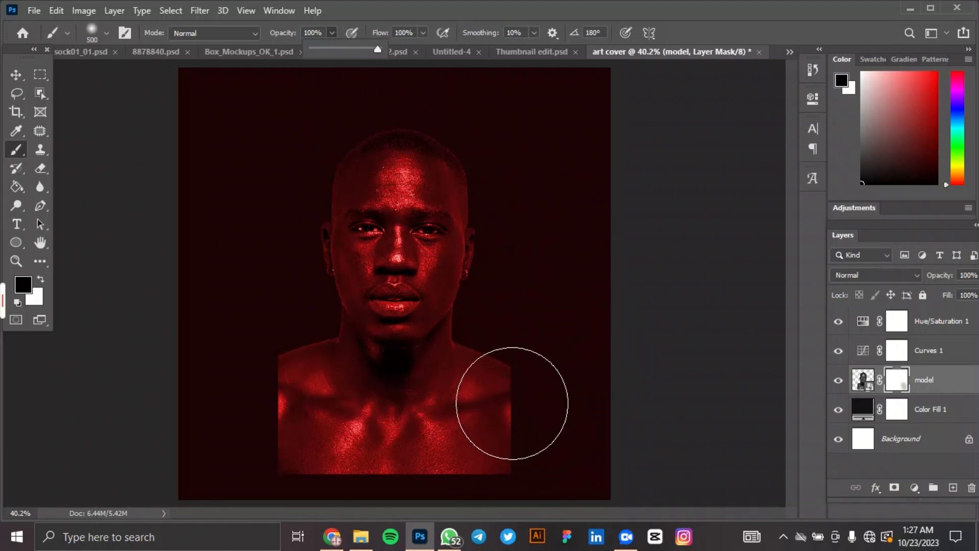
key(ctrl+minus)
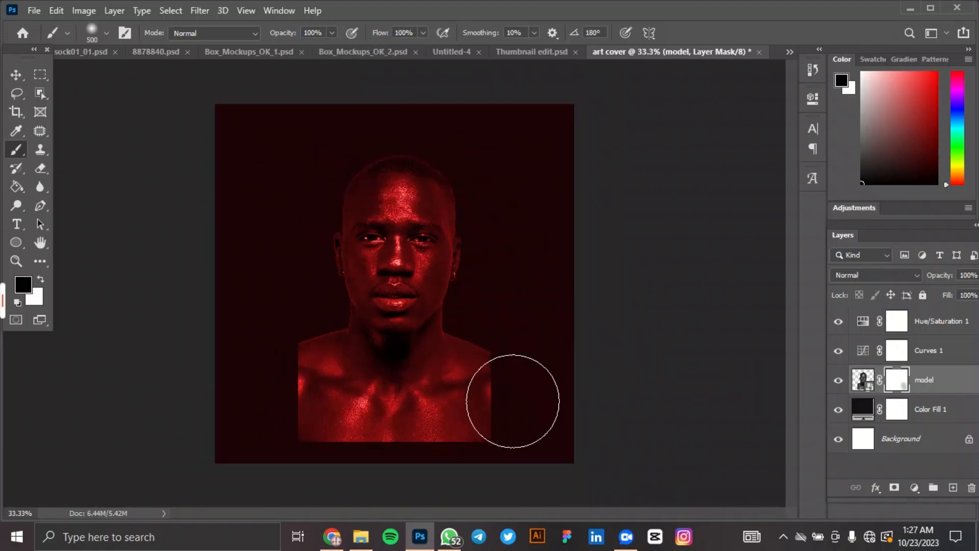
mouse_move(525, 415)
mouse_down()
mouse_move(541, 435)
mouse_move(528, 427)
mouse_move(527, 450)
mouse_move(460, 466)
mouse_move(319, 463)
mouse_up()
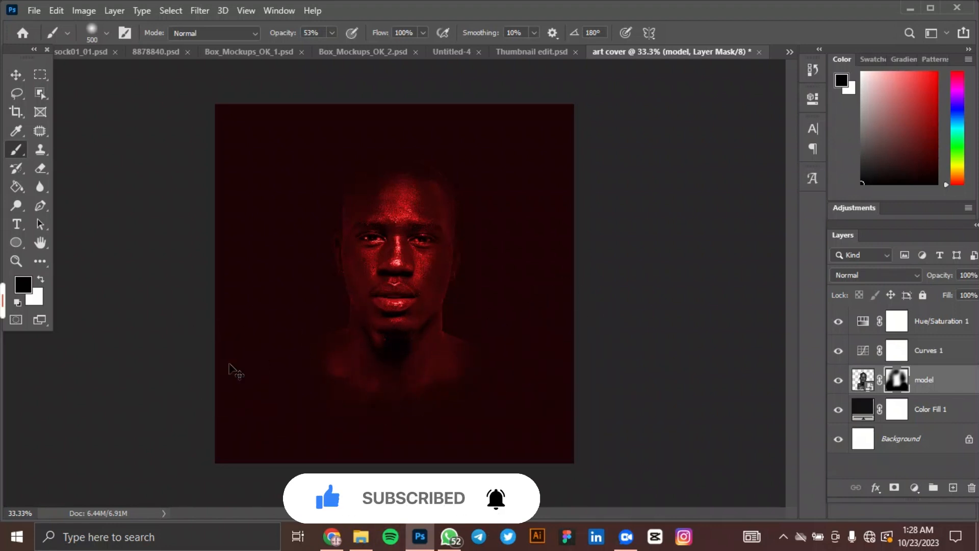
scroll(234, 366, up, 1)
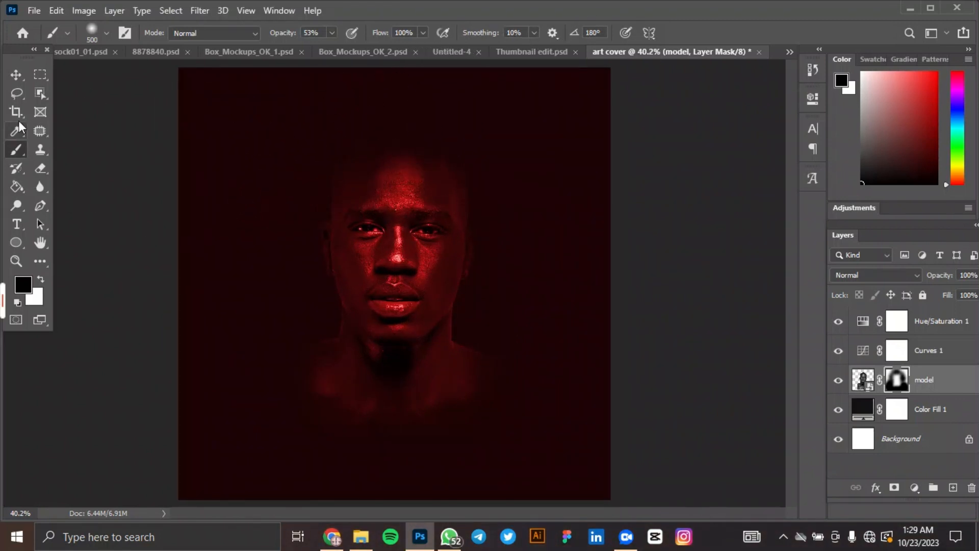
click(16, 74)
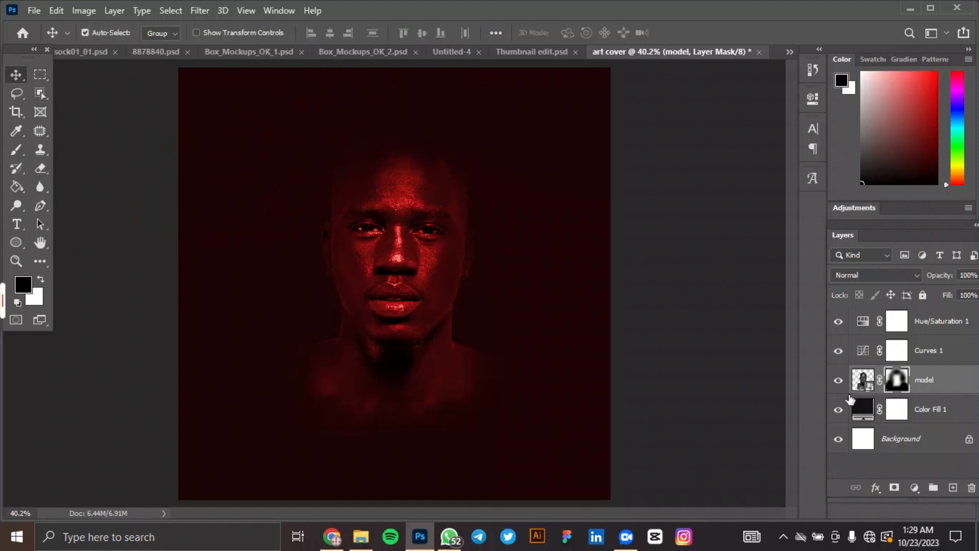
Set the model layer's blend mode to Difference.
click(861, 279)
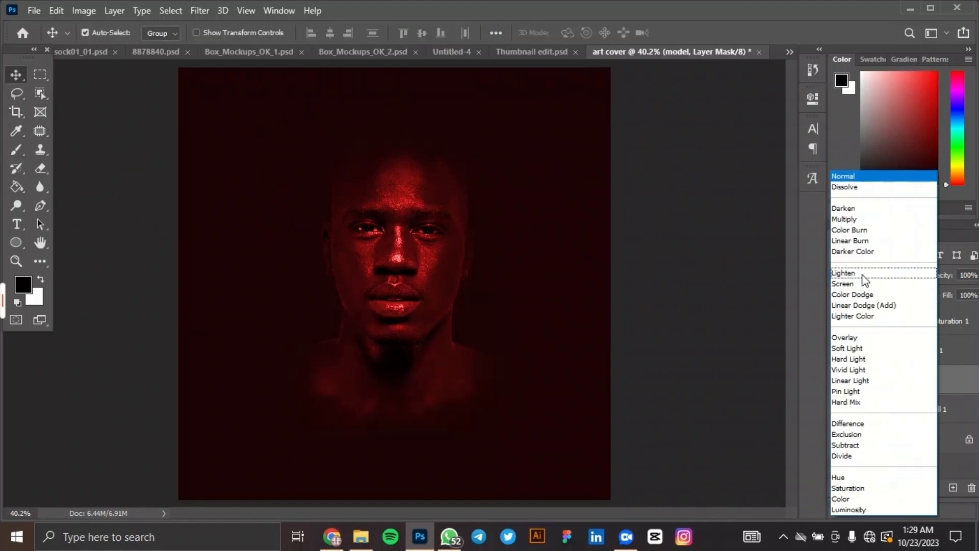
click(861, 425)
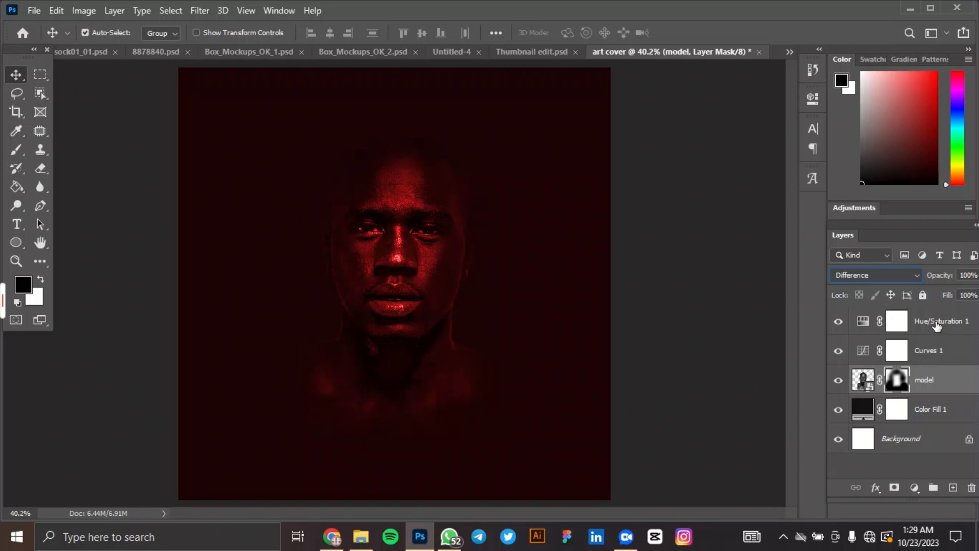
click(936, 325)
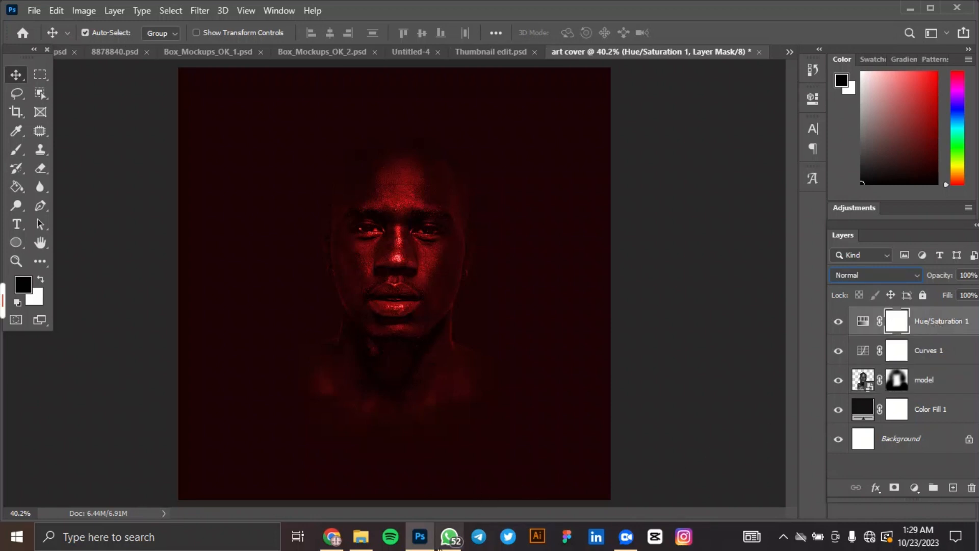
click(364, 541)
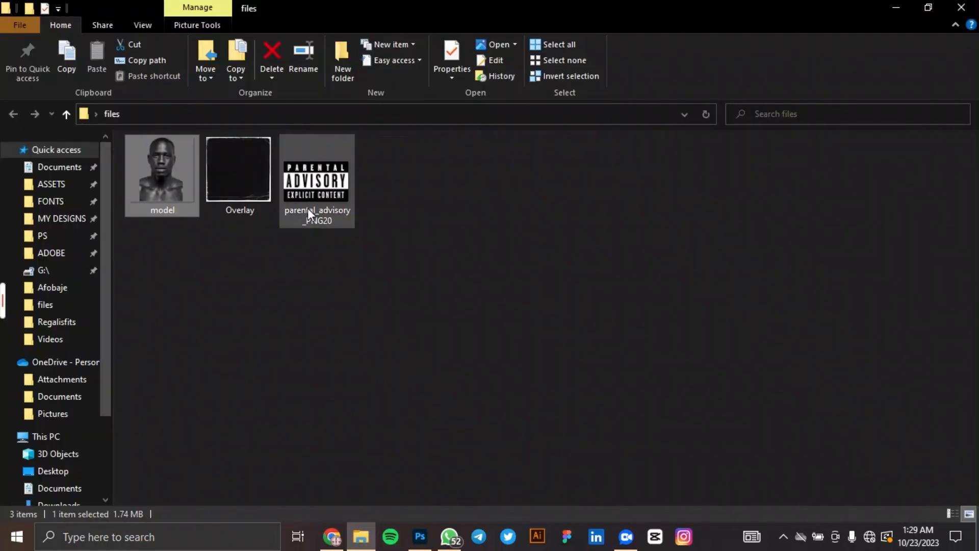
Drag parental_advisory_PNG20 from the files folder onto the Photoshop cover.
click(311, 189)
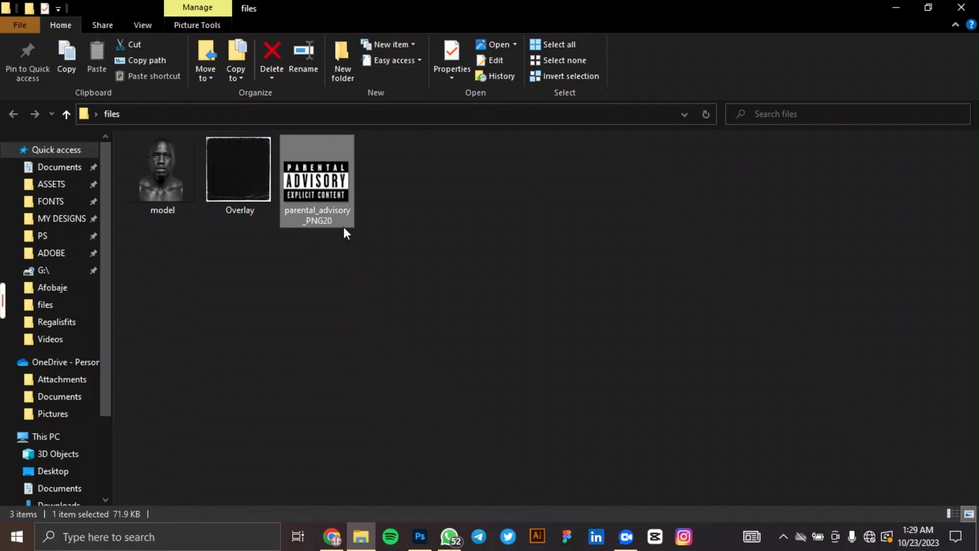
drag(323, 188, 278, 455)
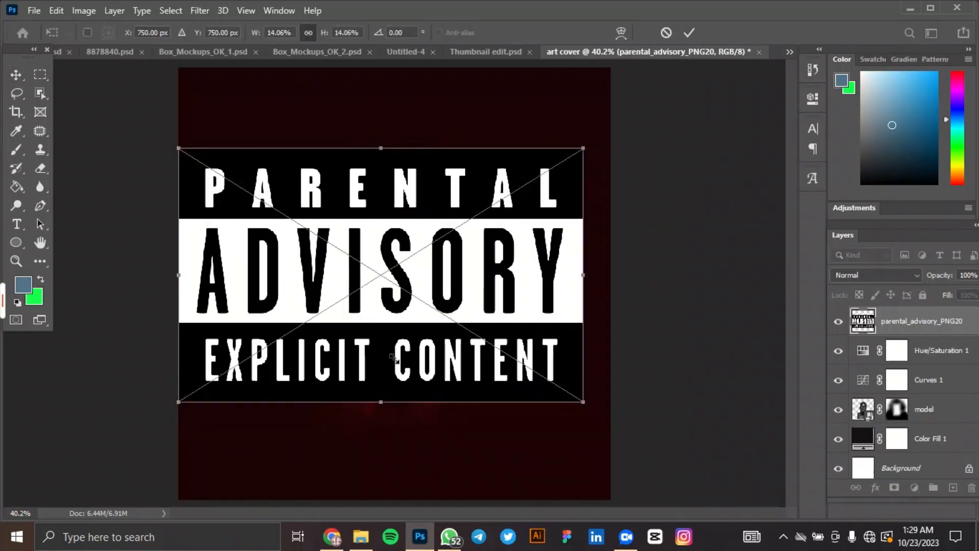
Shrink the Parental Advisory label to about 2.15% and commit it in the bottom-left corner.
drag(627, 423, 262, 217)
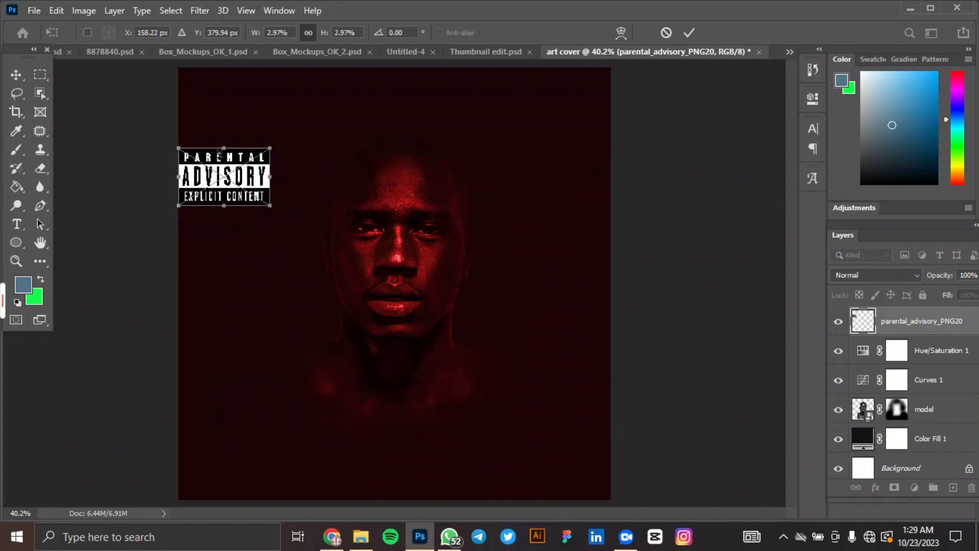
drag(221, 169, 249, 440)
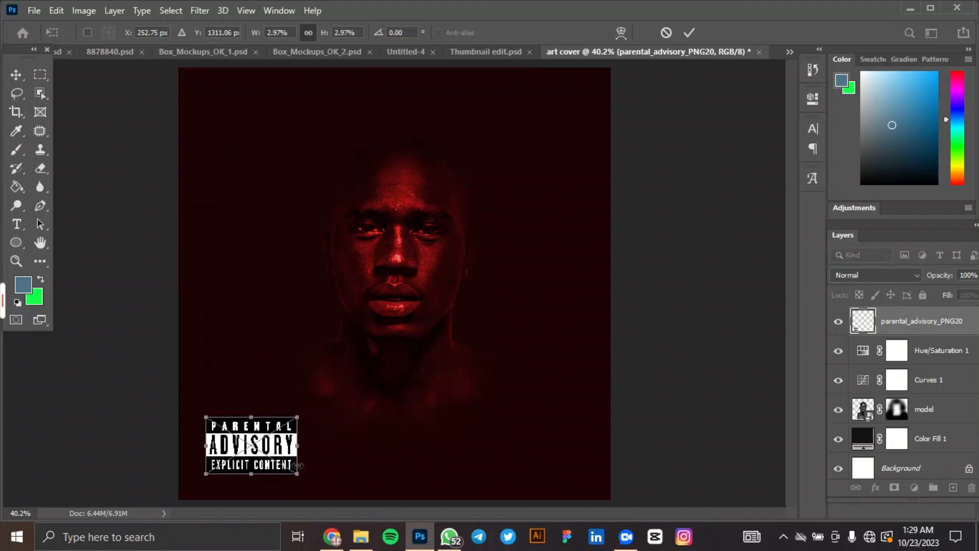
drag(298, 474, 254, 454)
click(689, 33)
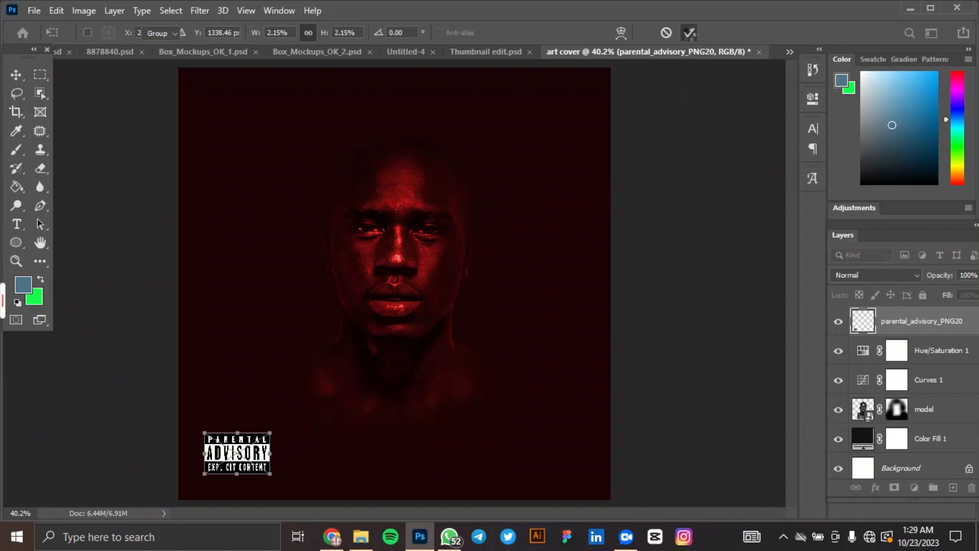
ctrl+click(419, 315)
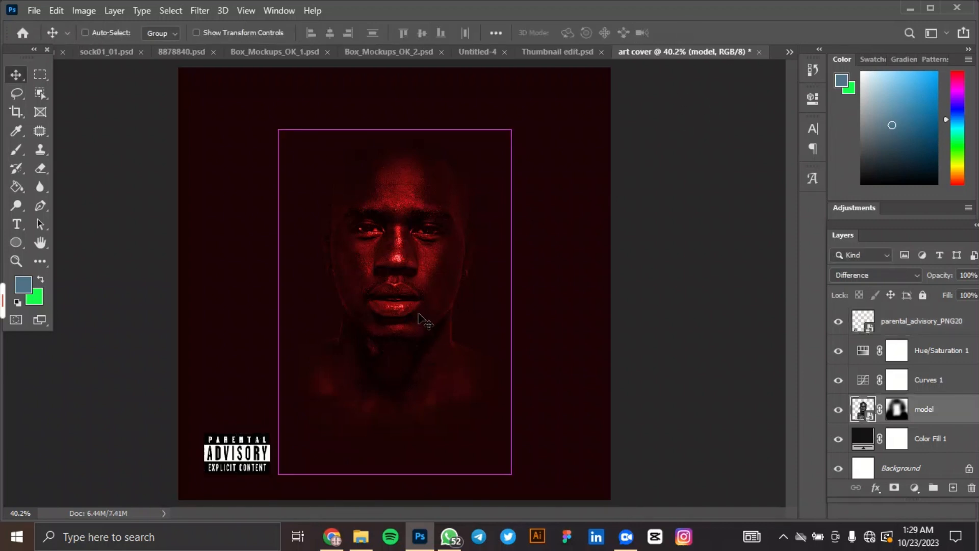
Scale the model portrait to 111.5%, nudge it slightly lower and commit the transform.
key(ctrl+t)
drag(569, 301, 591, 308)
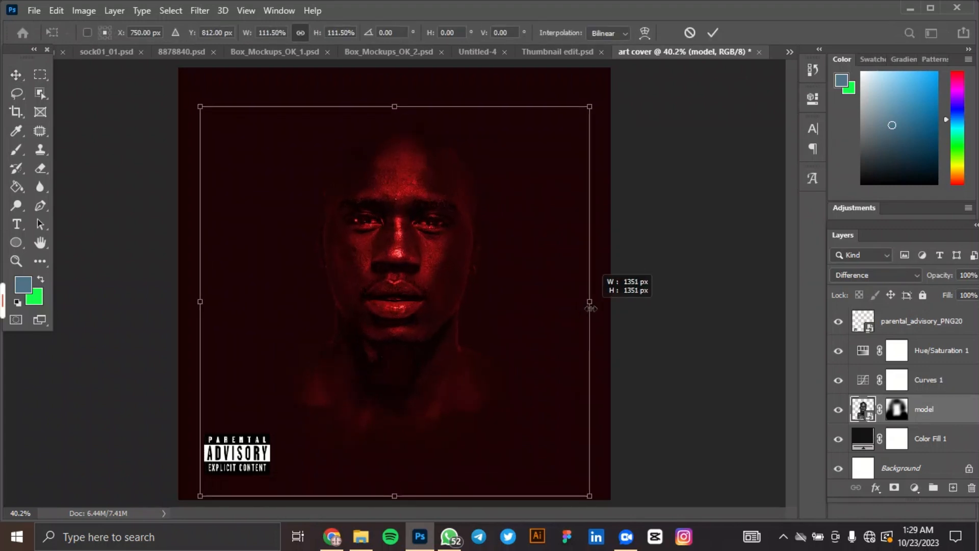
mouse_move(420, 265)
mouse_down()
mouse_move(421, 286)
mouse_move(423, 273)
mouse_up()
click(713, 33)
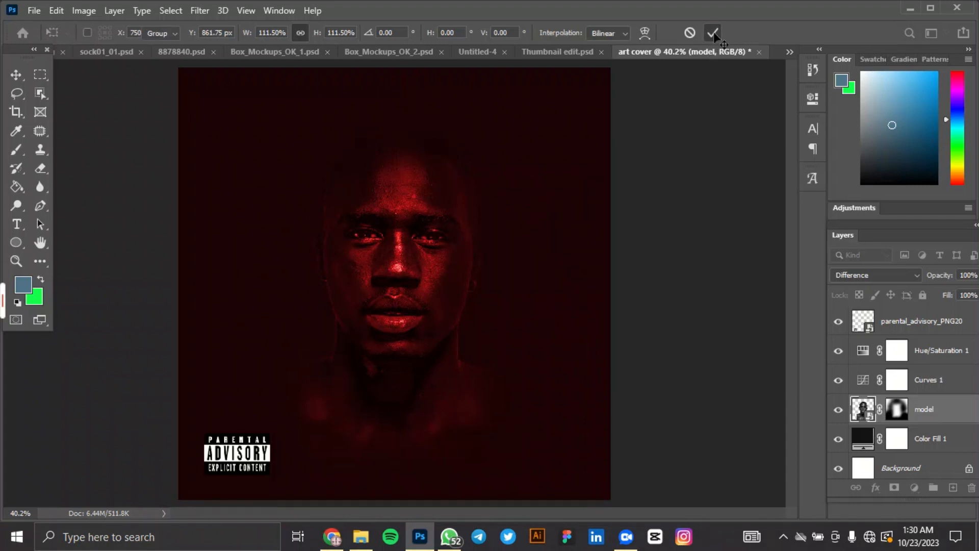
Set the Type tool's text colour to near-white fefefe.
click(17, 225)
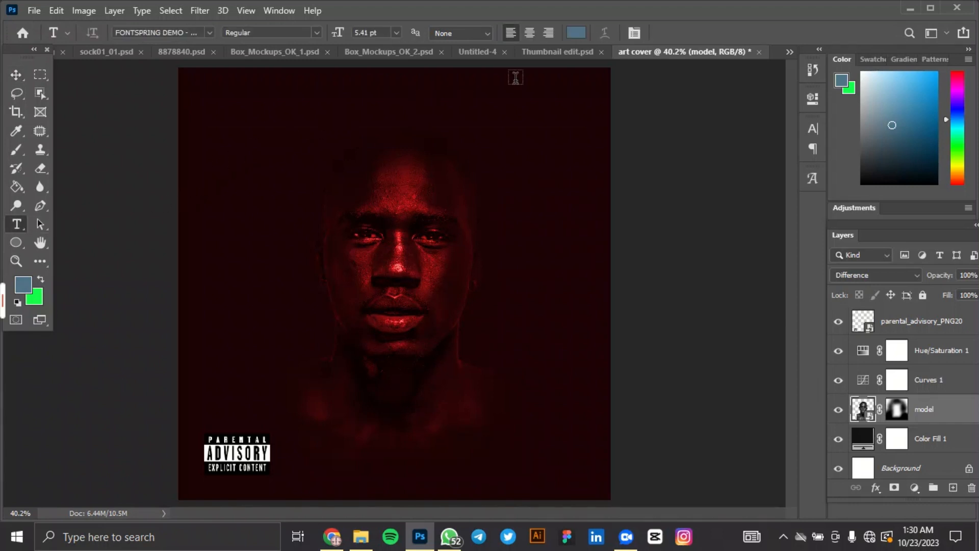
click(579, 32)
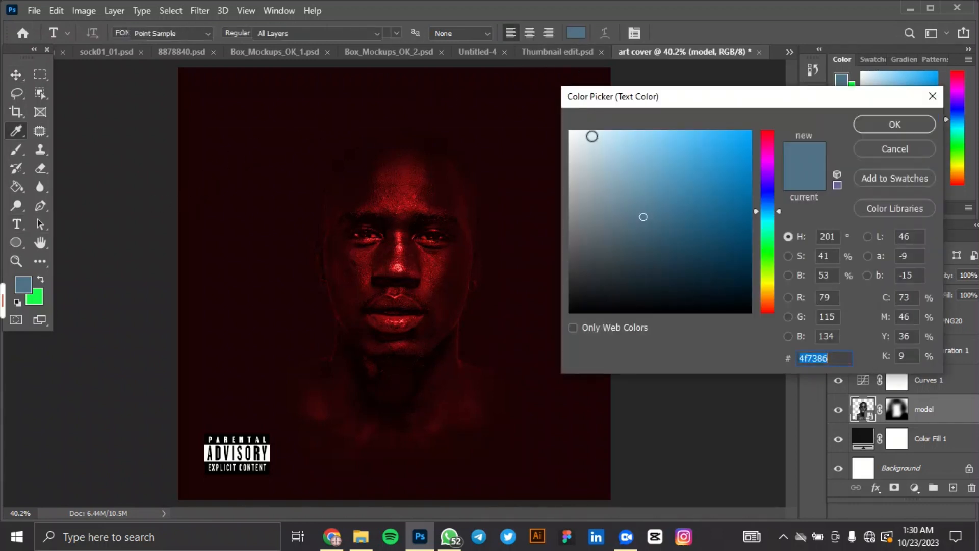
click(591, 135)
drag(728, 135, 569, 131)
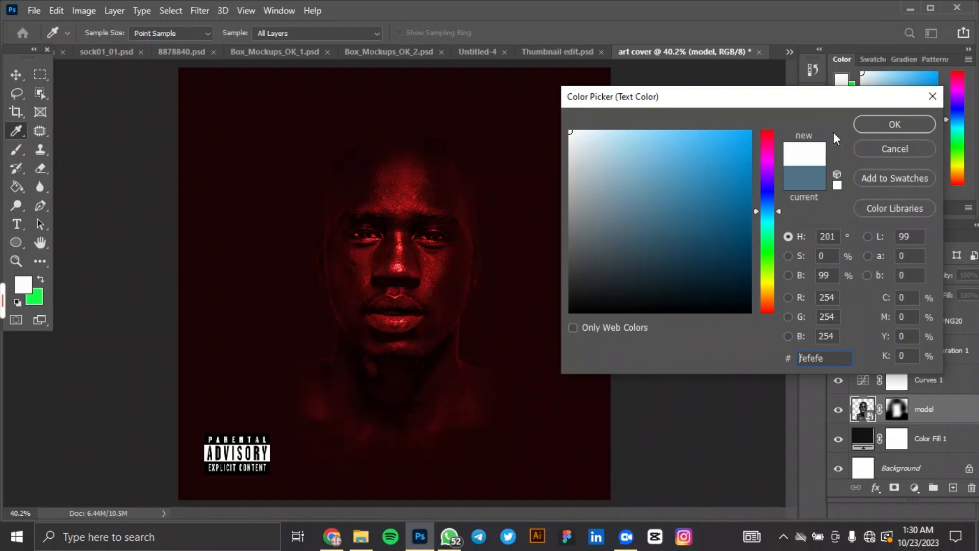
click(869, 125)
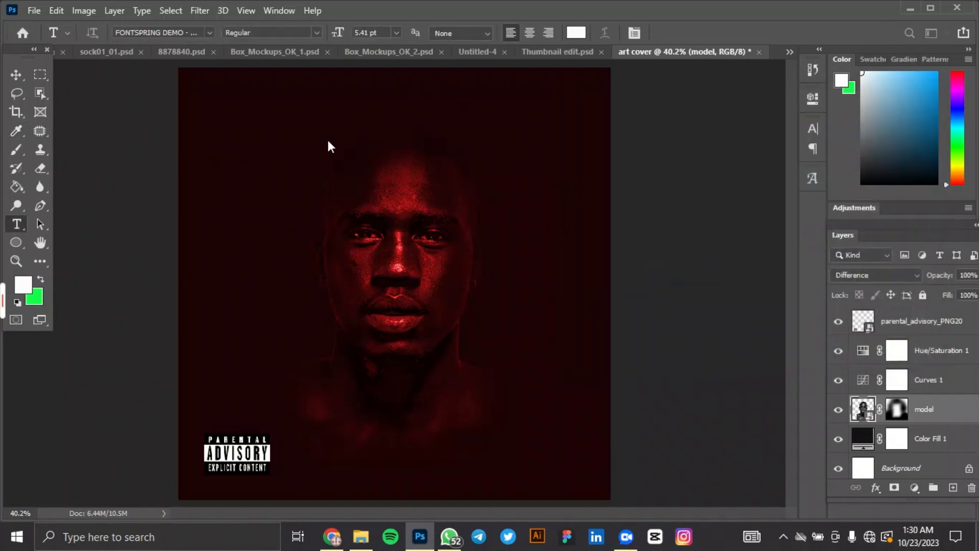
Type FREEMAN near the top of the cover and set it in Lovera Personal Use.
click(320, 131)
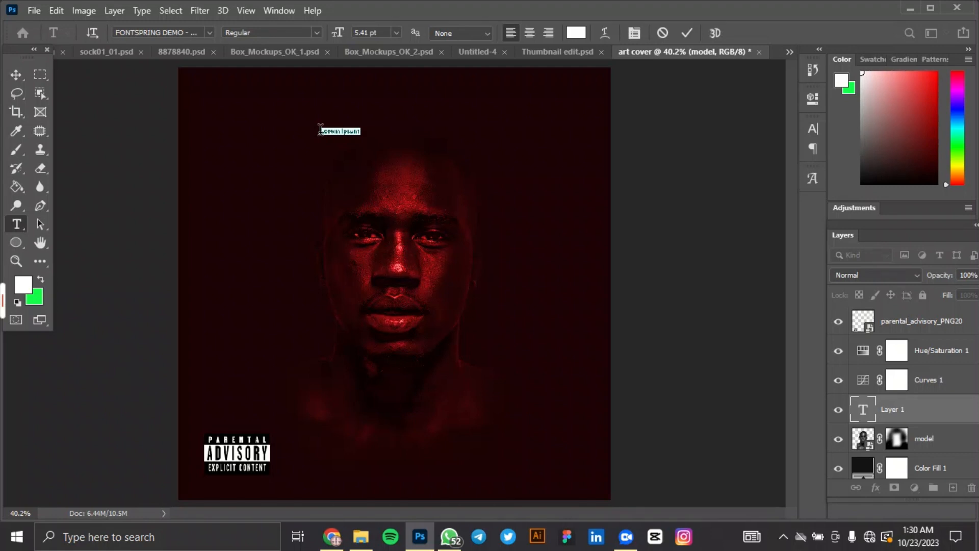
text(RED)
drag(357, 131, 277, 121)
click(209, 33)
scroll(252, 120, down, 8)
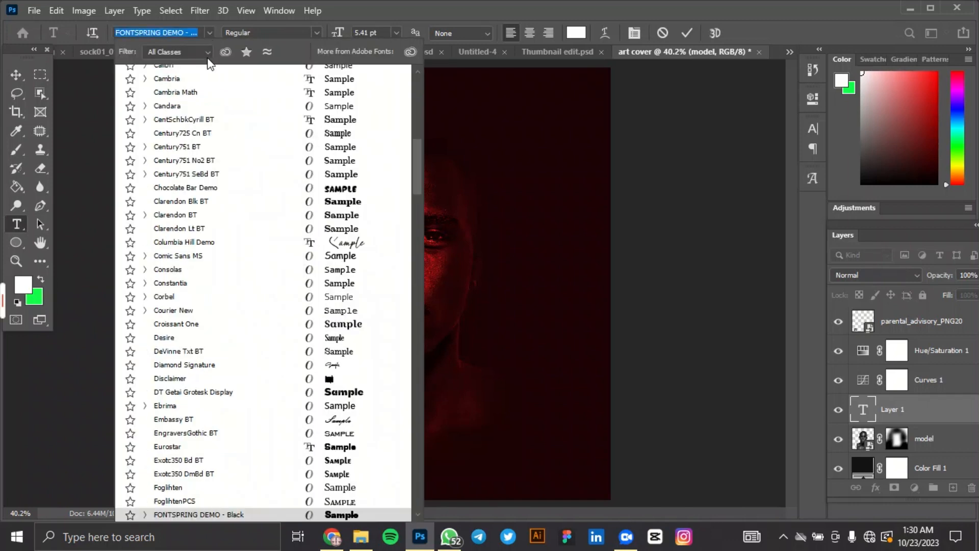
drag(416, 166, 406, 75)
click(365, 104)
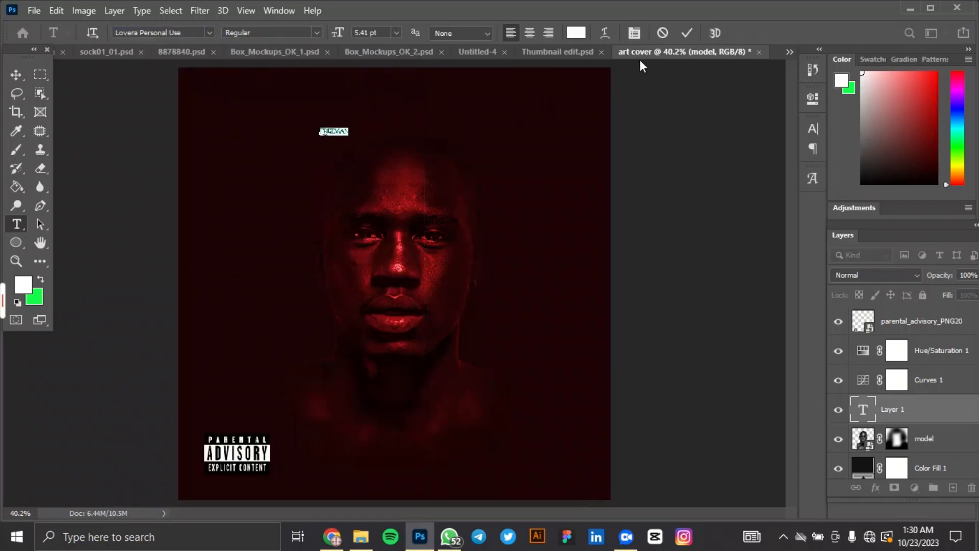
click(685, 33)
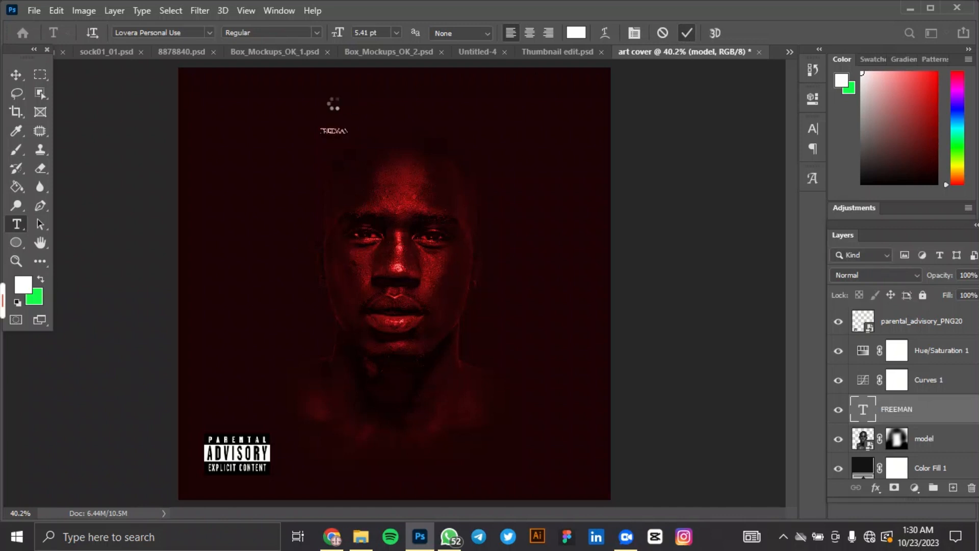
Enlarge the FREEMAN title and centre it at the top of the cover.
click(18, 76)
key(ctrl+t)
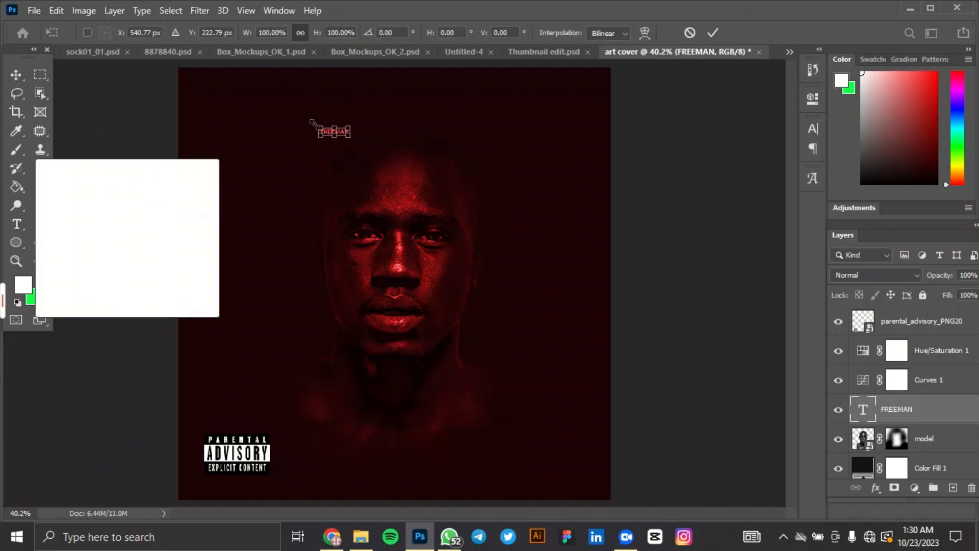
drag(355, 138, 510, 178)
drag(442, 164, 435, 132)
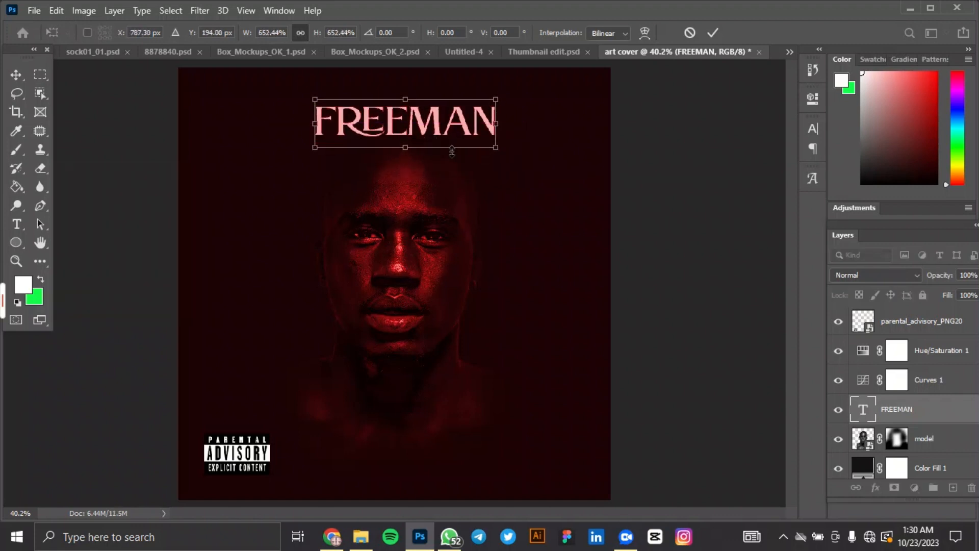
click(714, 32)
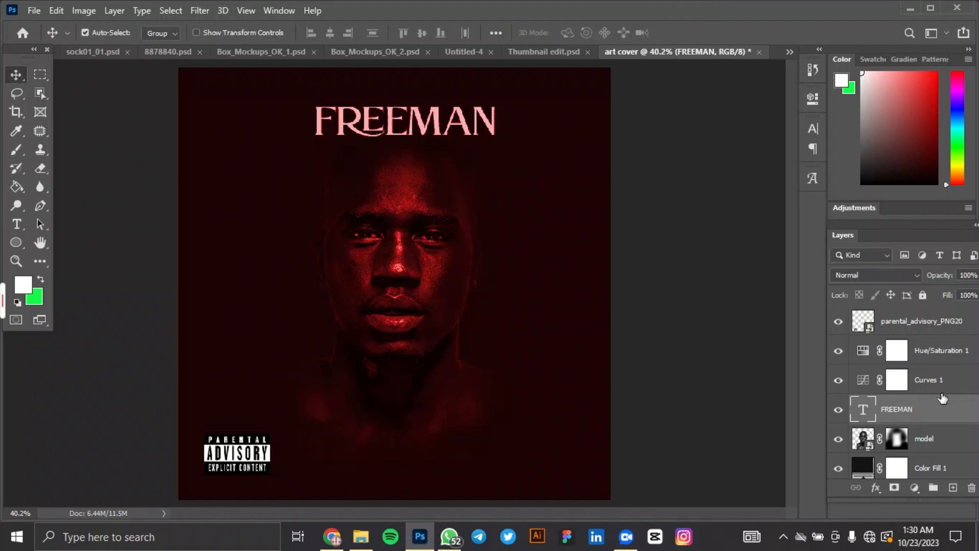
Move the FREEMAN layer above the adjustment layers, scale it to about 118% and recentre it.
drag(942, 418, 930, 332)
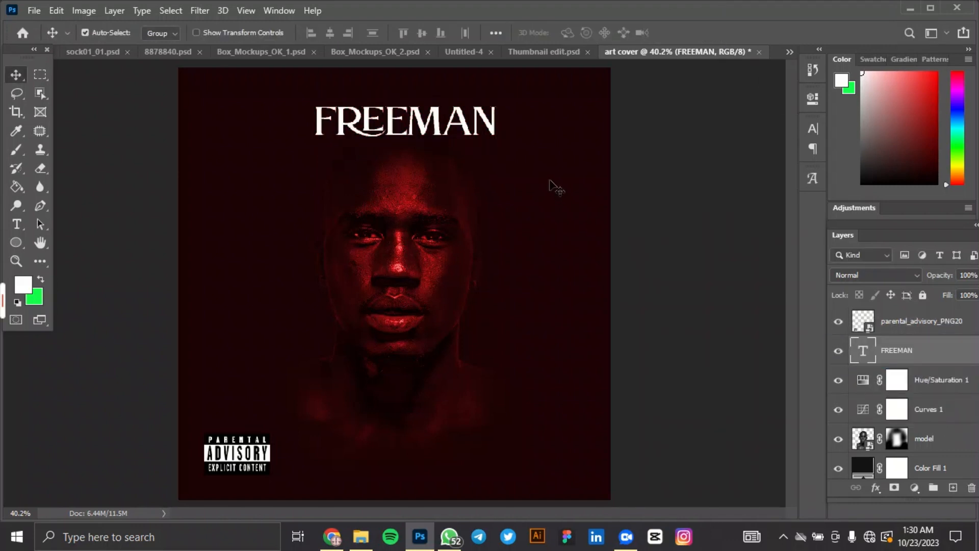
key(ctrl)
key(ctrl+t)
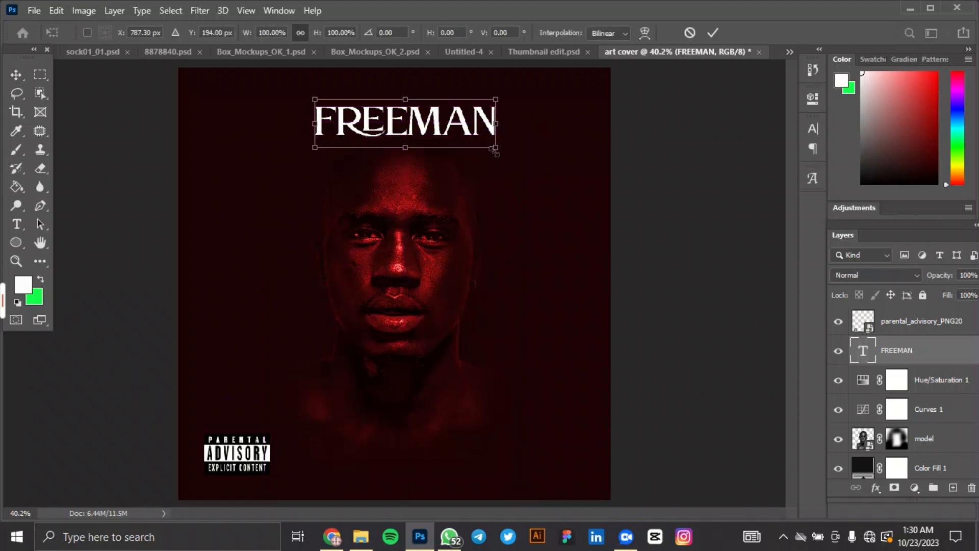
drag(494, 149, 512, 152)
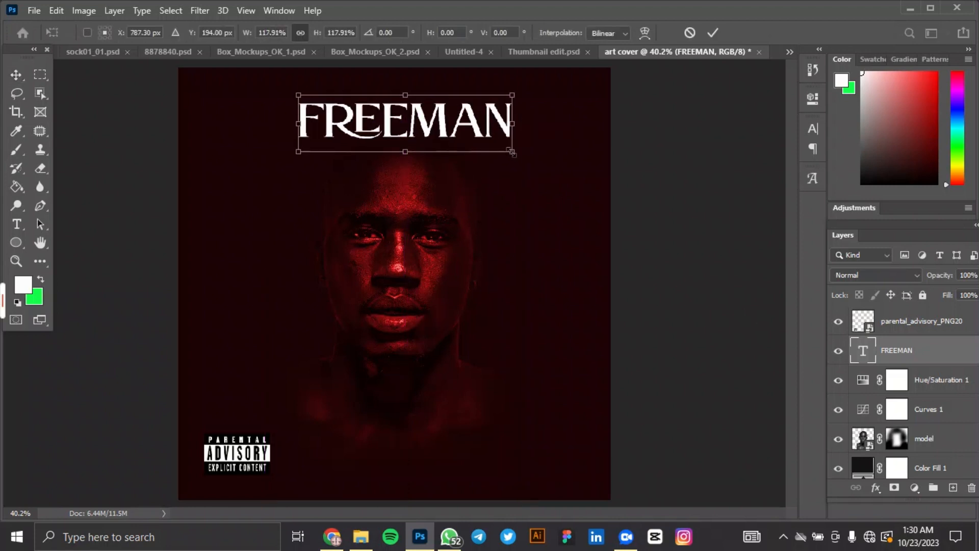
drag(449, 123, 439, 102)
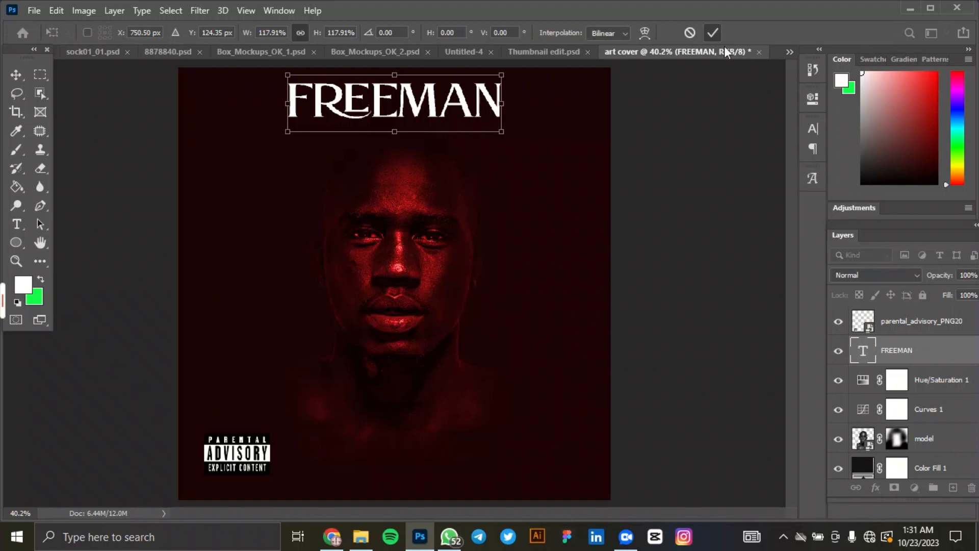
click(712, 32)
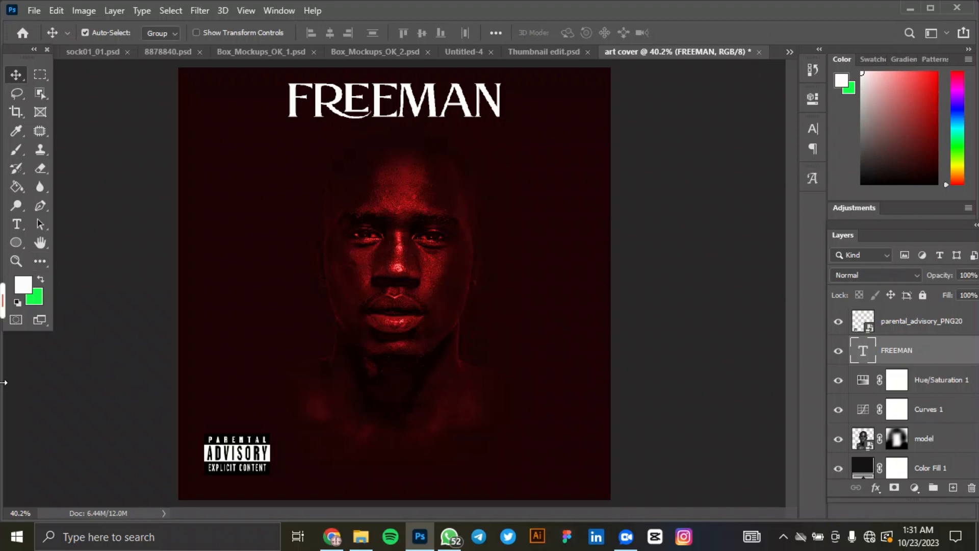
Add a small 'Emotions' text below the face in the Business Signature D font.
click(16, 224)
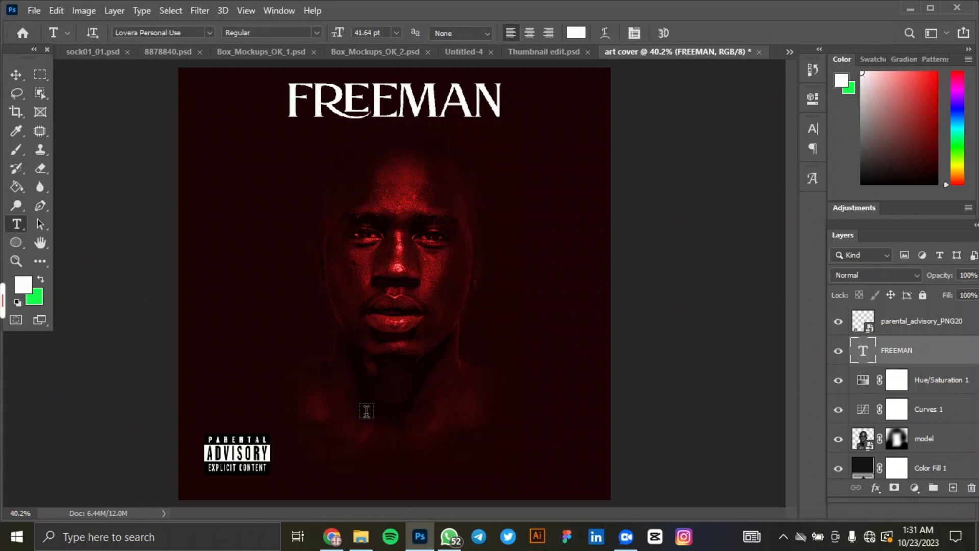
click(338, 410)
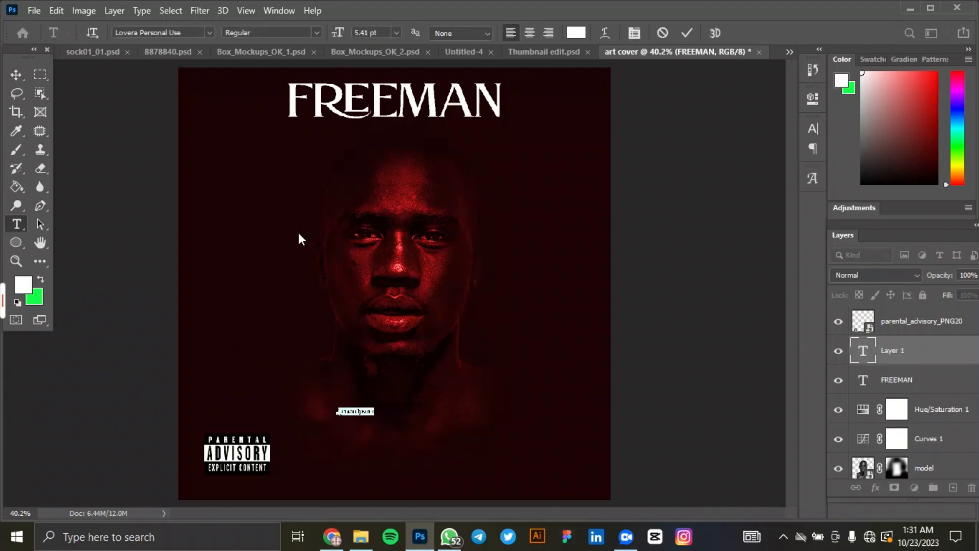
key(BackSpace)
drag(369, 414, 298, 411)
click(210, 35)
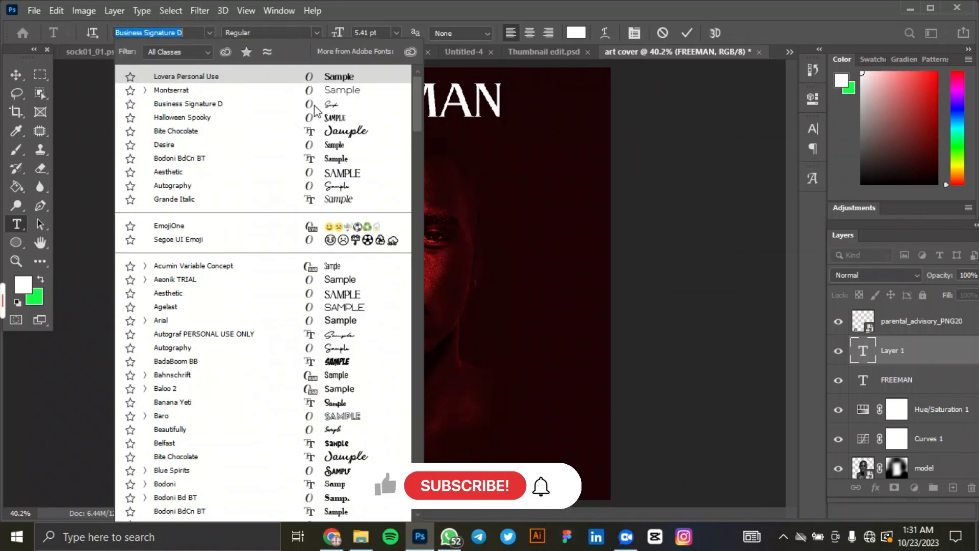
key(Escape)
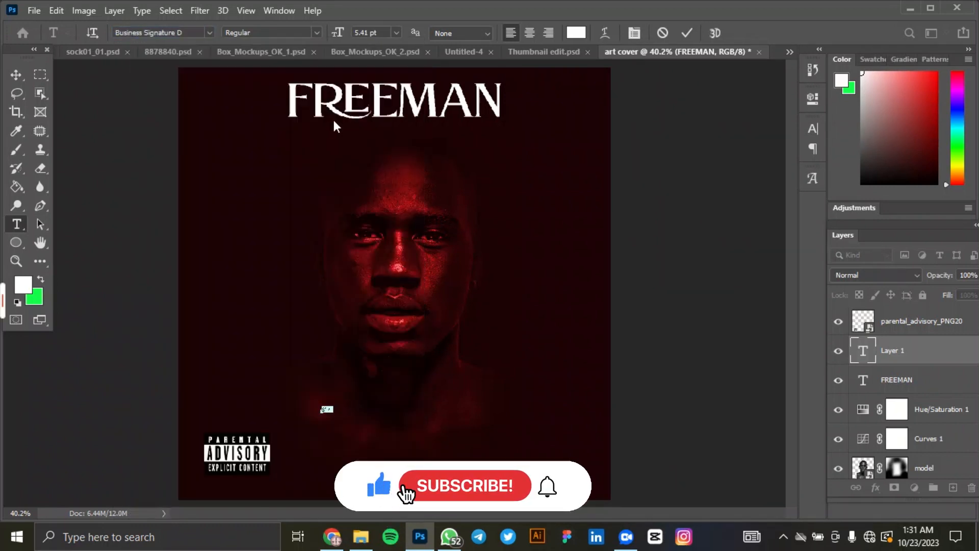
click(691, 36)
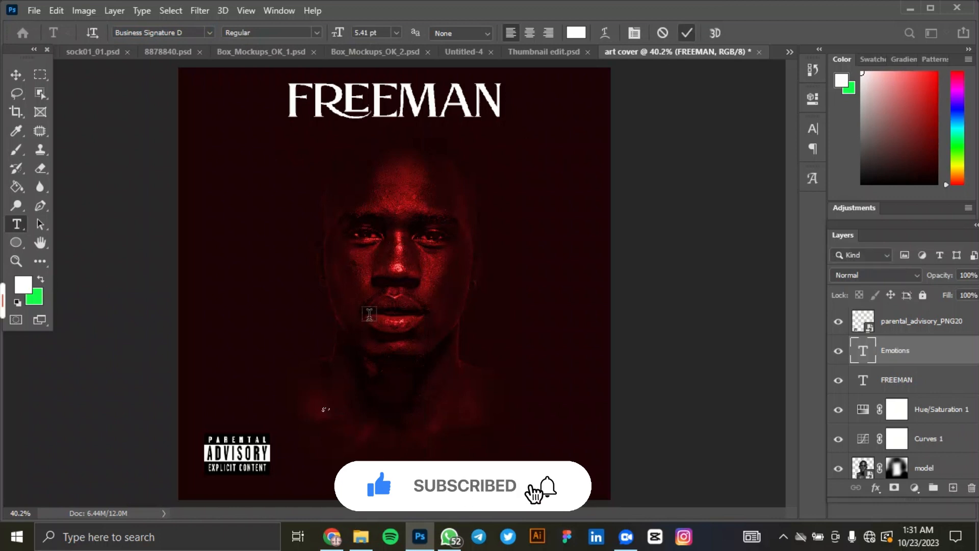
key(ctrl+t)
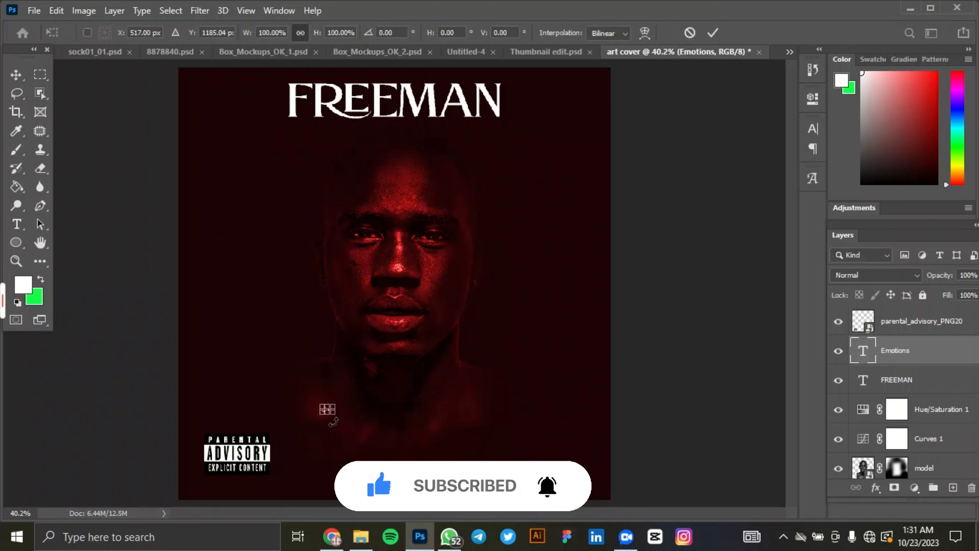
Enlarge the Emotions script, slant it upward and centre it below the face.
drag(335, 414, 497, 433)
drag(426, 452, 424, 395)
drag(468, 428, 490, 435)
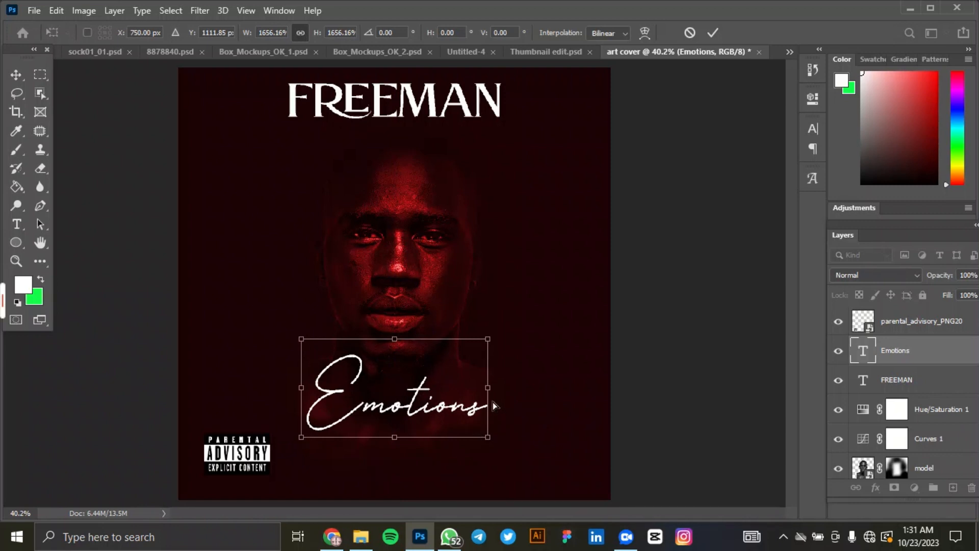
drag(494, 405, 490, 384)
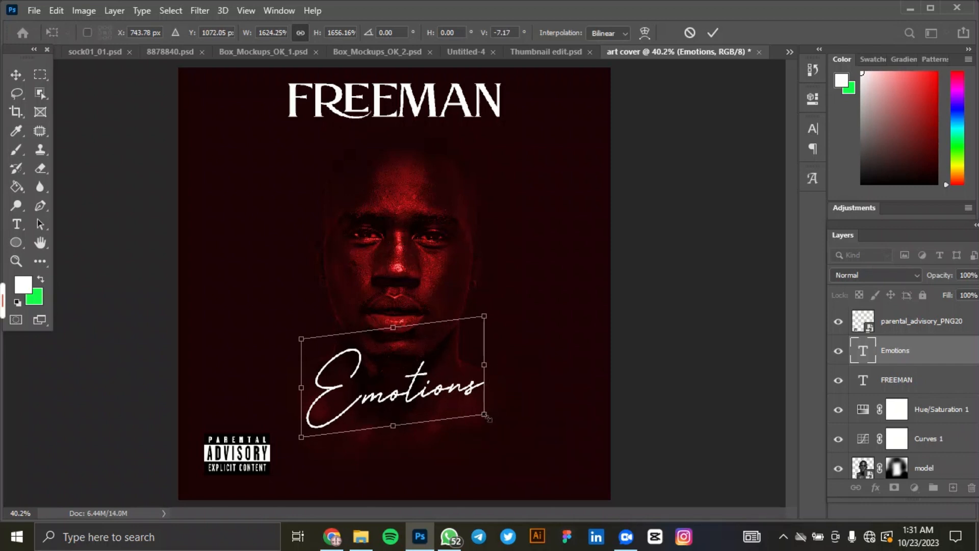
mouse_move(488, 418)
mouse_down()
mouse_move(498, 418)
mouse_move(445, 397)
mouse_move(503, 406)
mouse_move(487, 416)
mouse_up()
drag(418, 402, 419, 401)
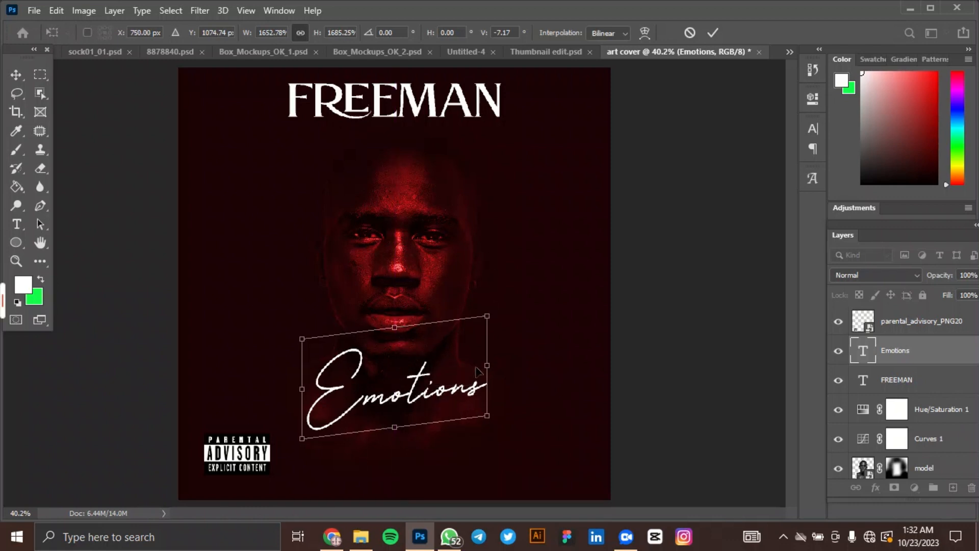
Undo the last three tweaks, re-slant Emotions to about -7.3° and commit the transform.
key(ctrl+z)
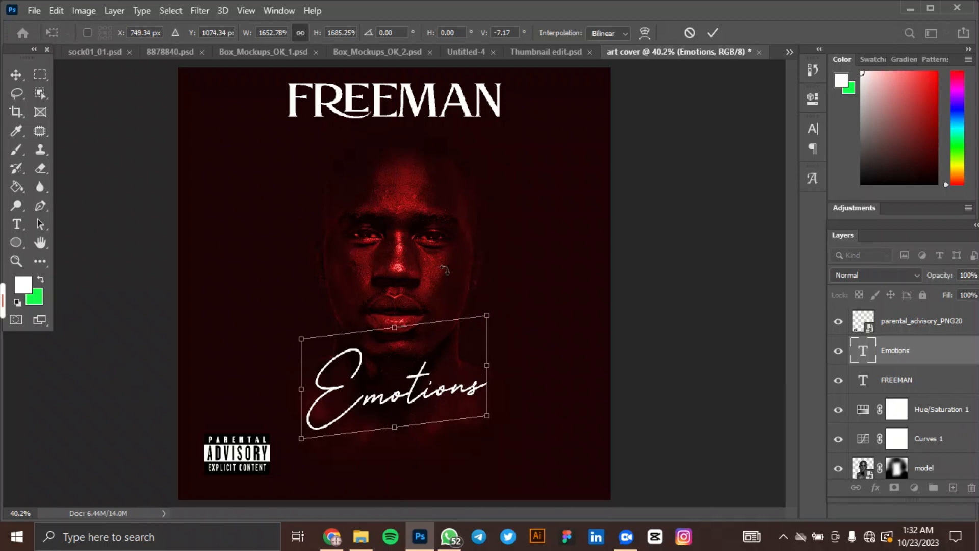
key(ctrl+z)
key(ctrl+z)
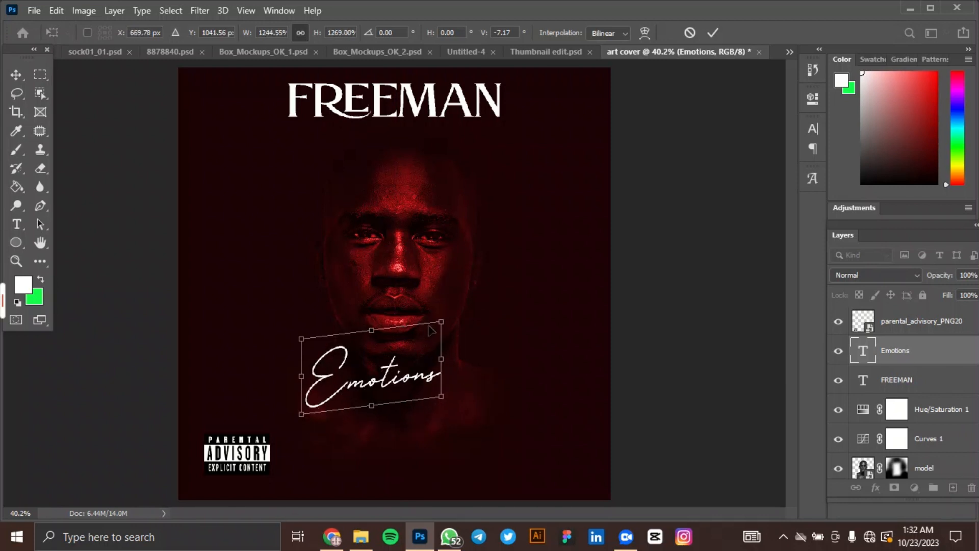
key(ctrl+z)
key(ctrl+z)
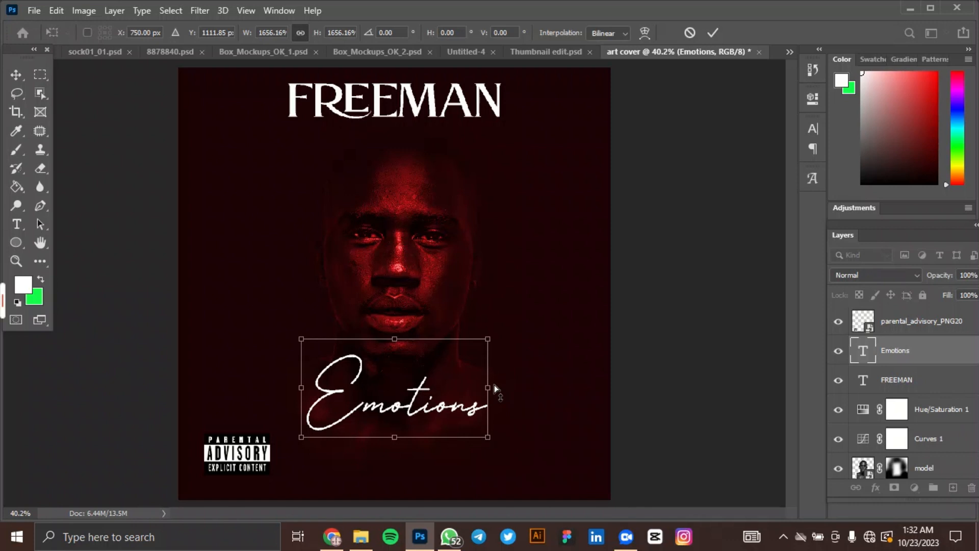
drag(494, 389, 493, 364)
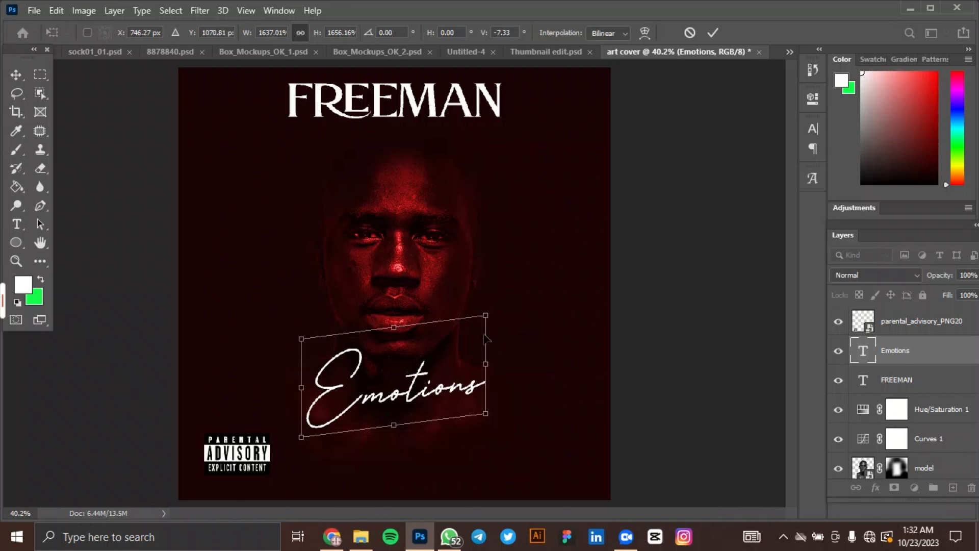
click(713, 33)
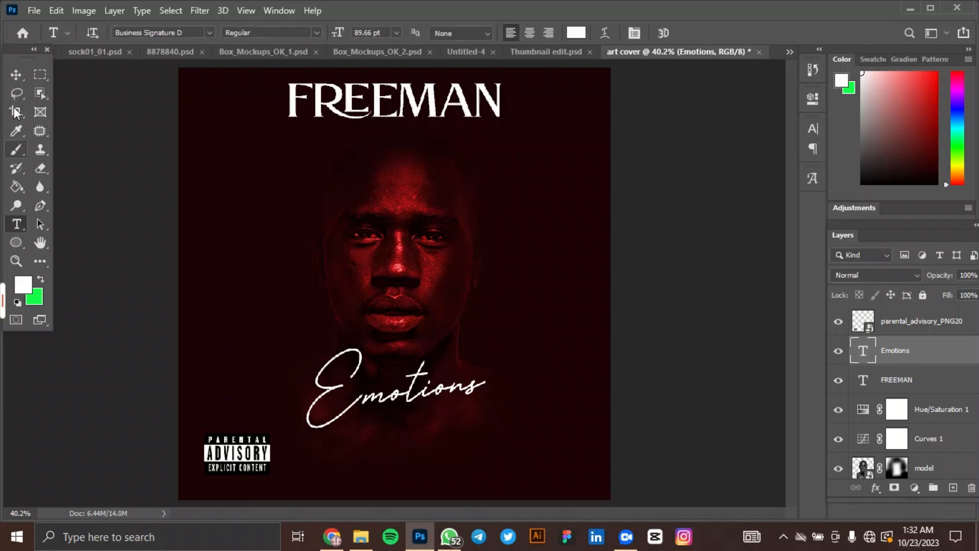
Open the cover assets folder in File Explorer and drag the Overlay image toward Photoshop.
click(16, 75)
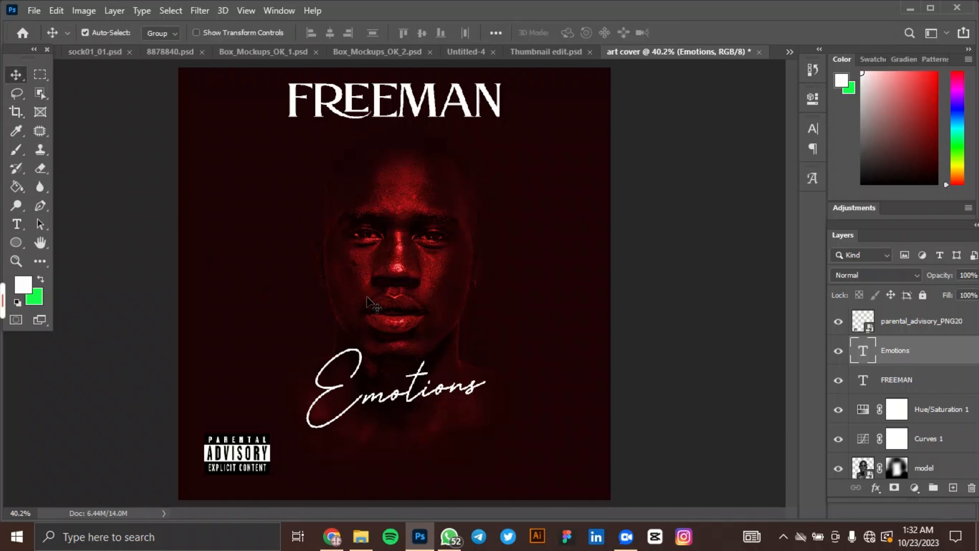
click(374, 540)
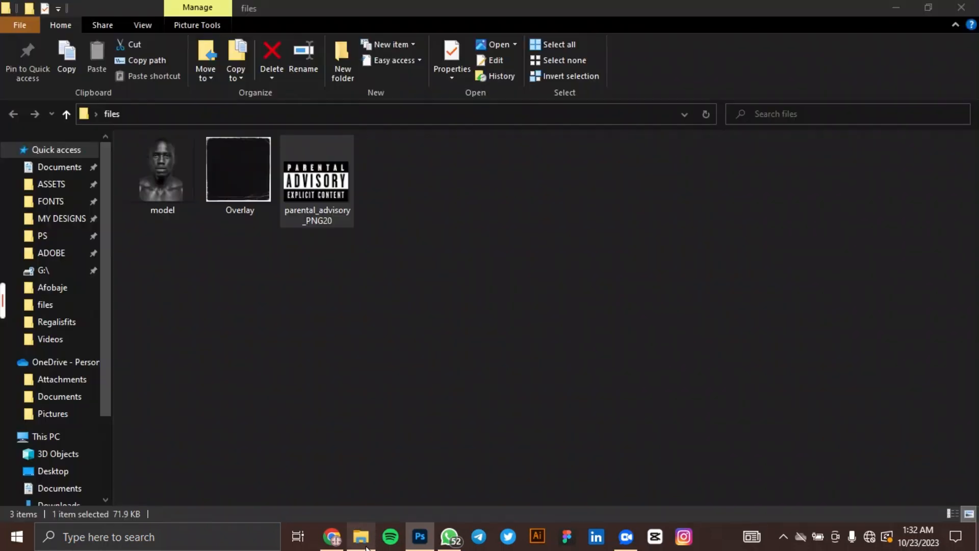
drag(245, 180, 406, 384)
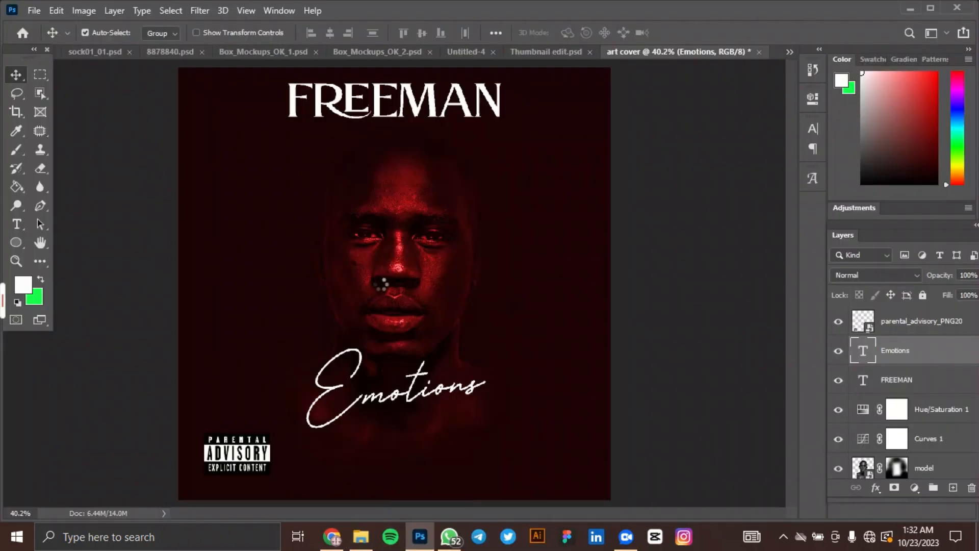
Place the Overlay texture at the top of the stack, scaled to 22.67% beyond the canvas edges.
drag(380, 284, 380, 285)
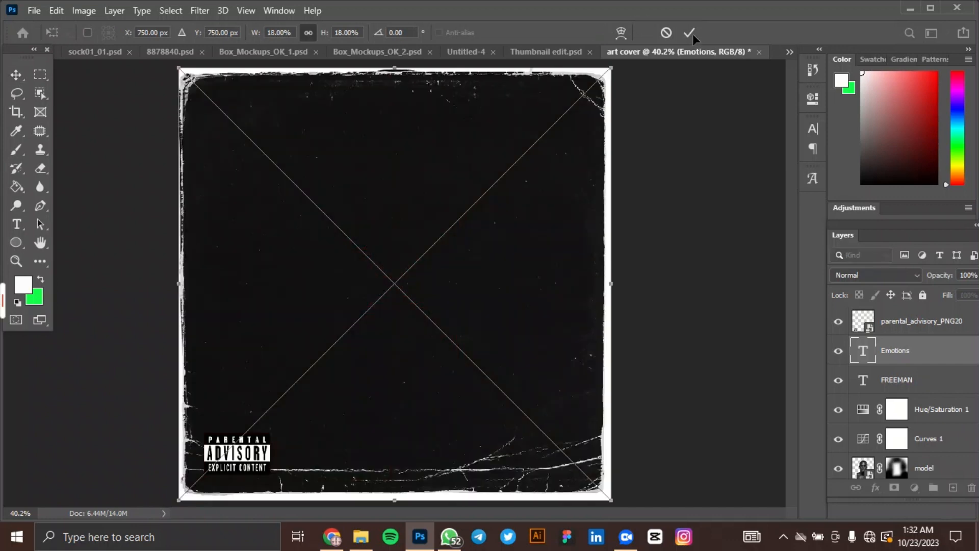
key(Return)
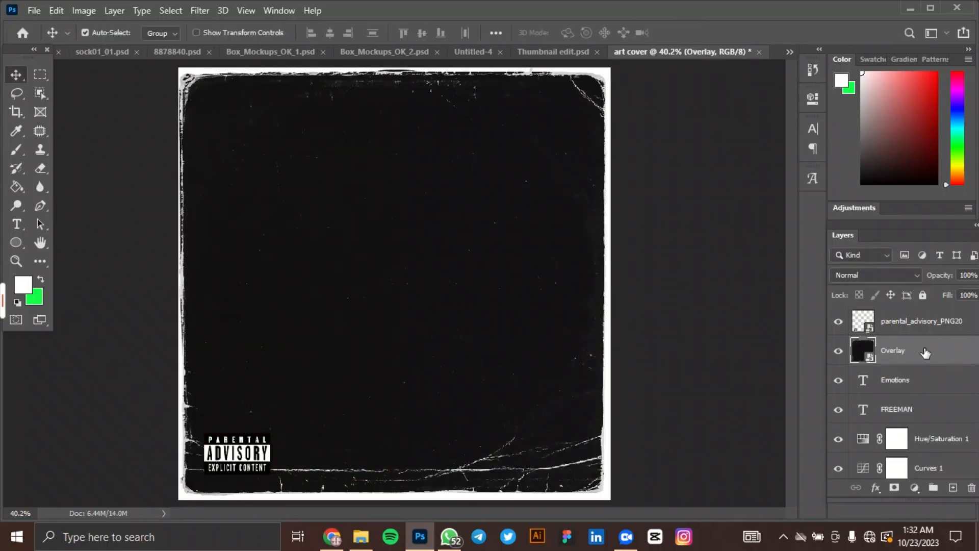
drag(936, 358, 920, 320)
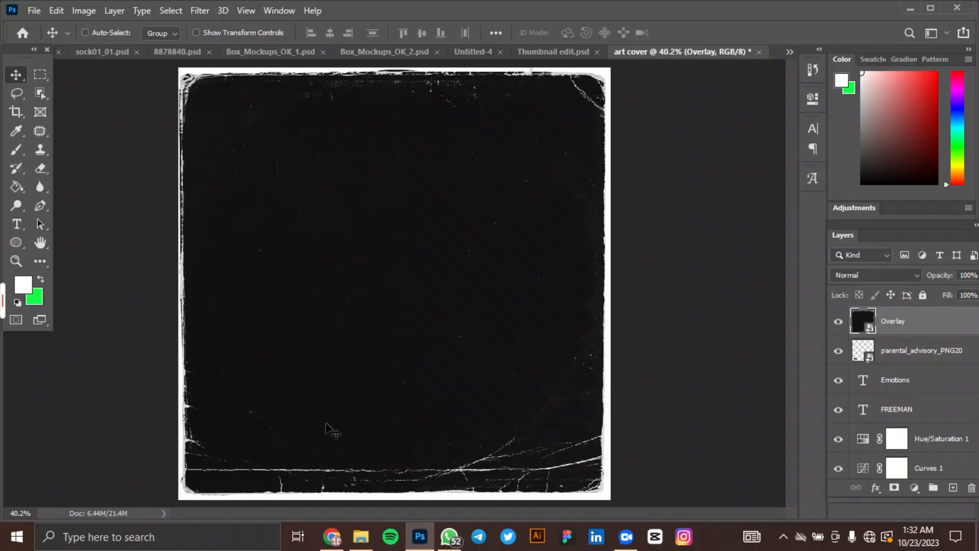
key(ctrl+minus)
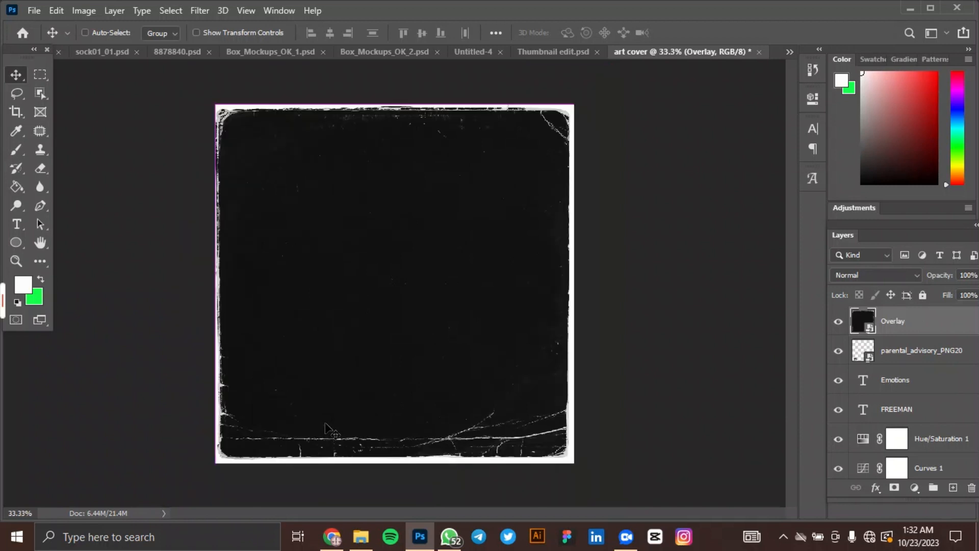
key(ctrl+t)
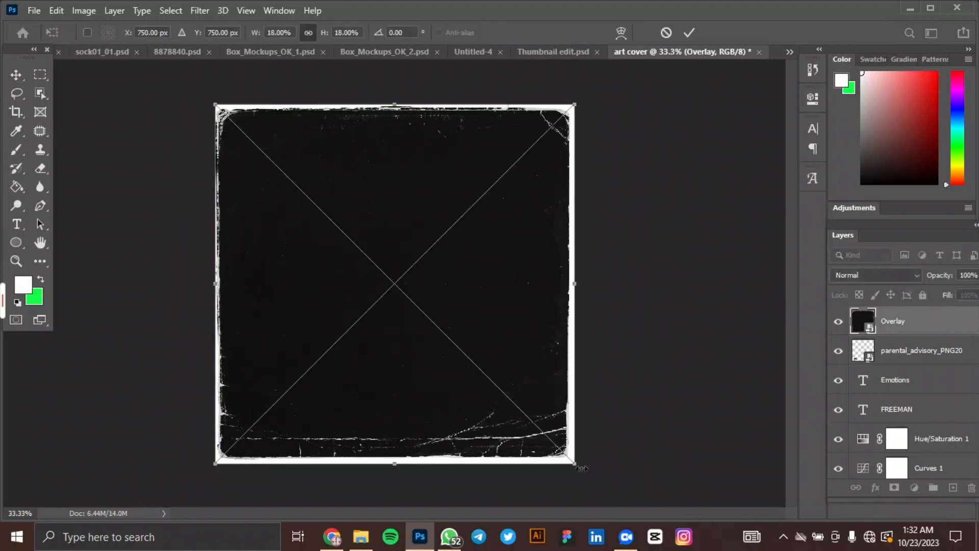
drag(574, 468, 630, 506)
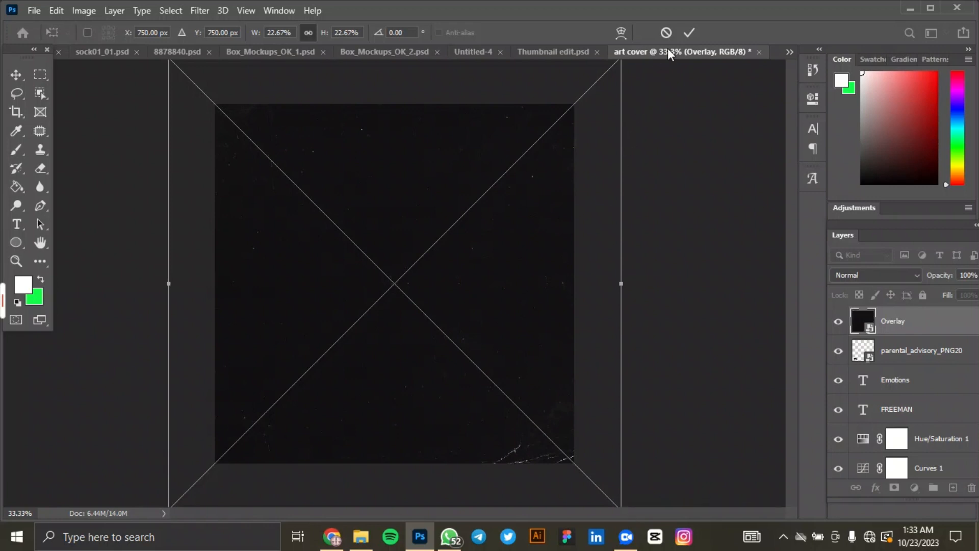
click(690, 32)
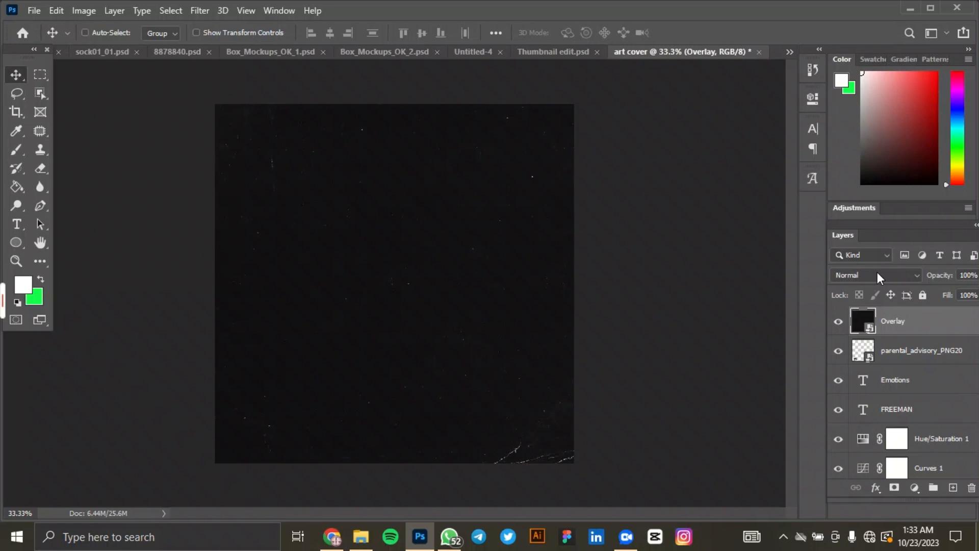
Set the Overlay layer's blend mode to Exclusion and duplicate it as Overlay copy.
key(ctrl+0)
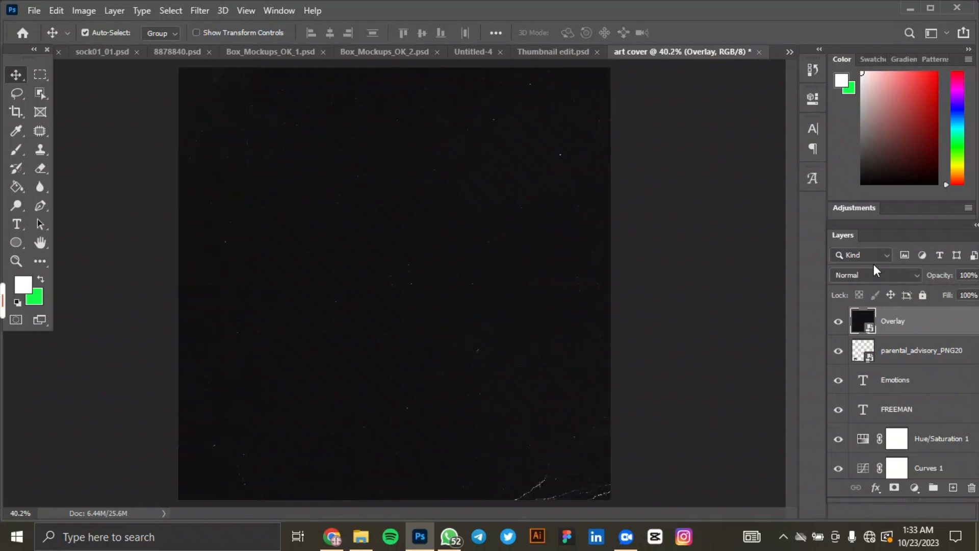
click(879, 272)
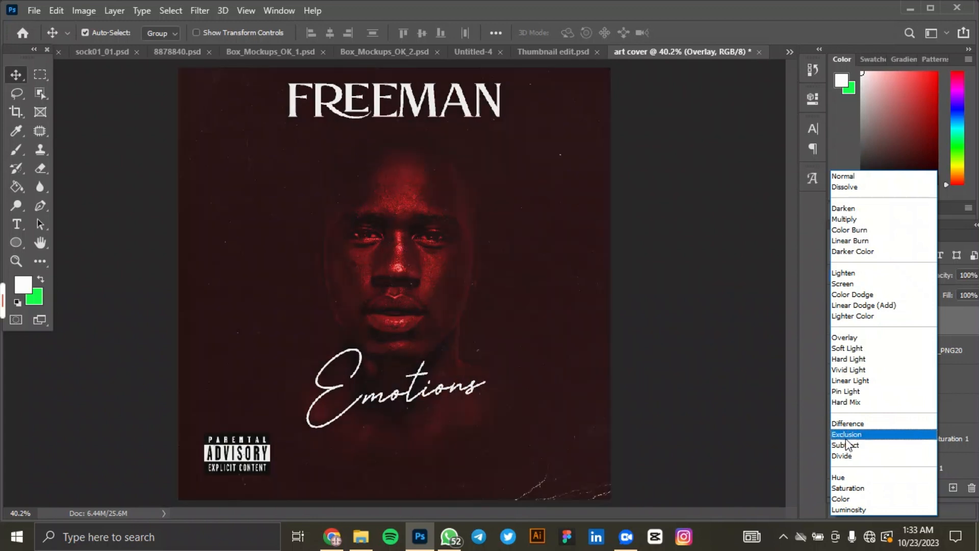
click(845, 438)
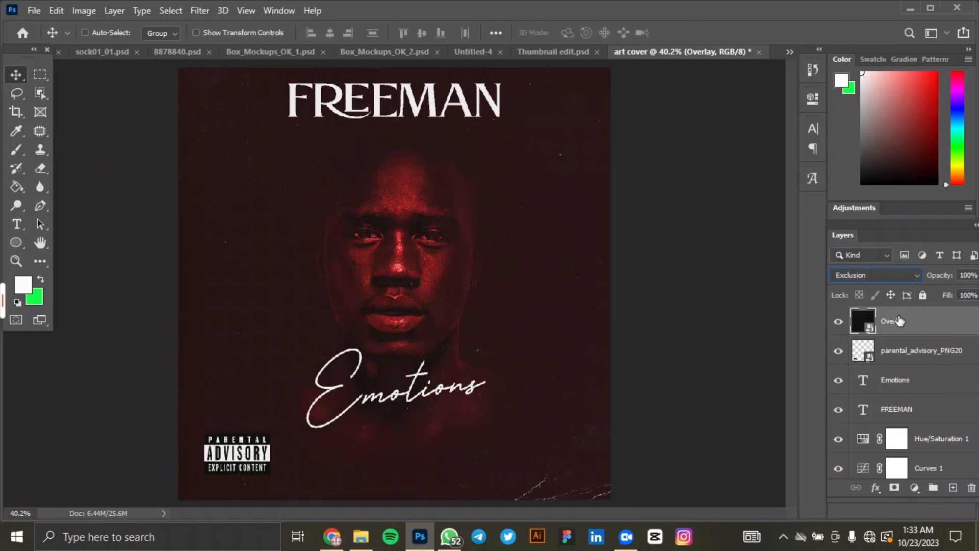
key(ctrl+j)
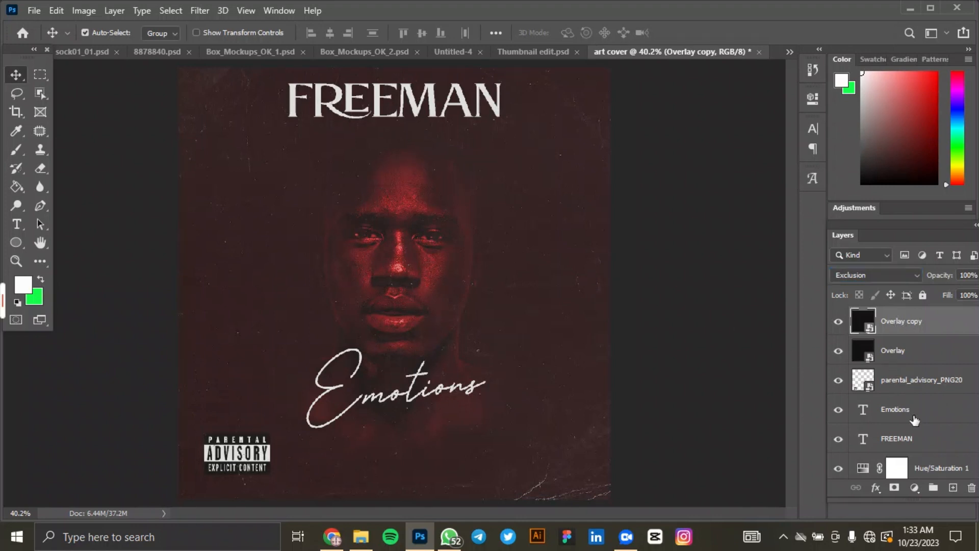
Align the Emotions script horizontally centred under the FREEMAN title.
click(913, 439)
key(ctrl)
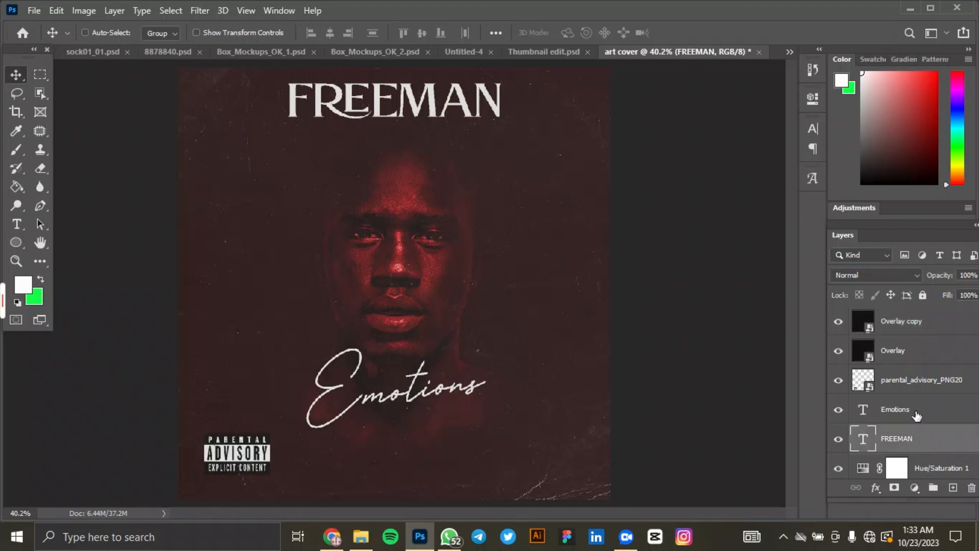
ctrl+click(917, 415)
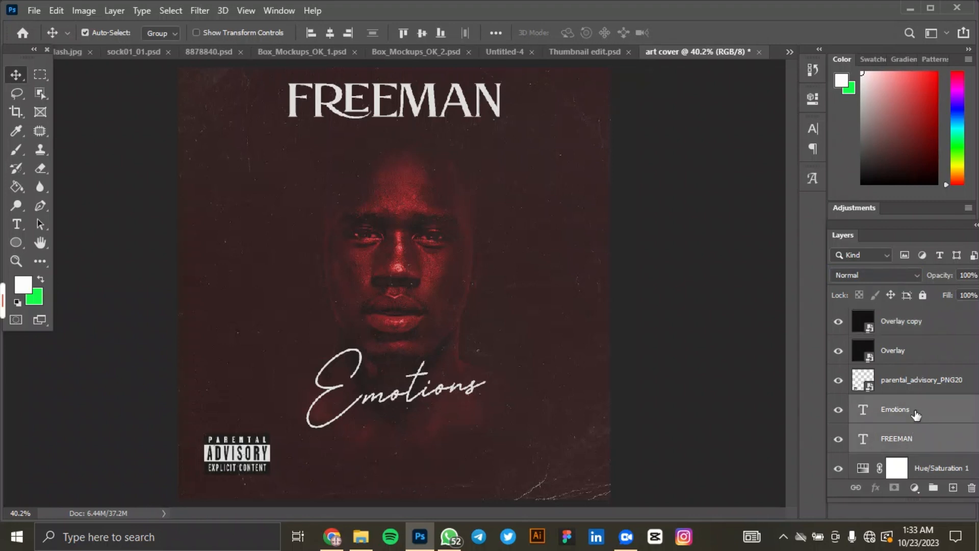
click(329, 34)
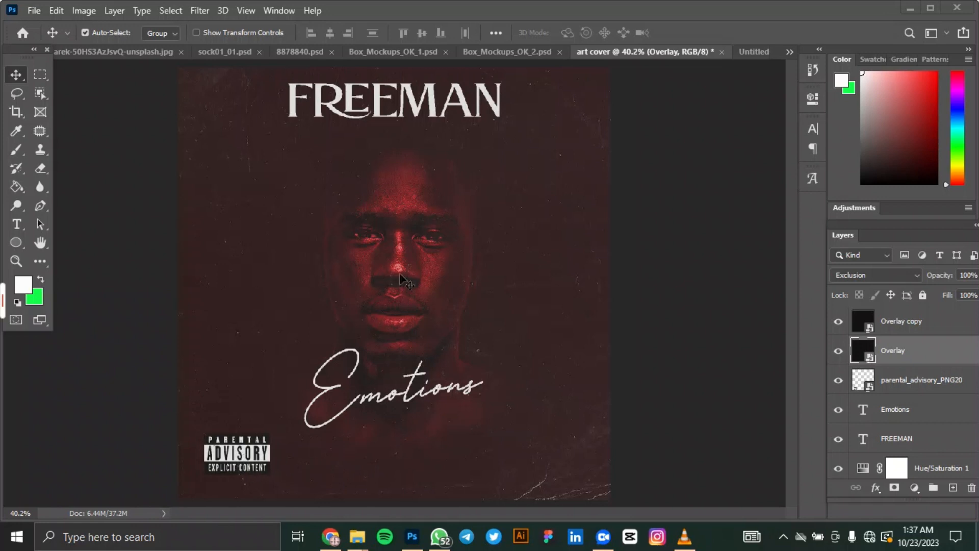
Scale the model portrait to about 132% and move it lower on the cover.
scroll(925, 438, down, 2)
key(shift+minus)
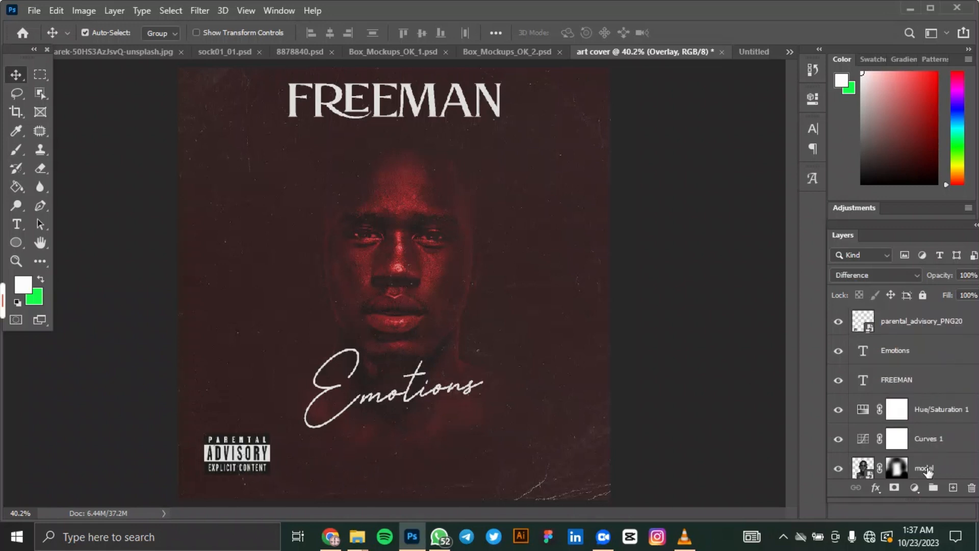
click(926, 469)
key(ctrl)
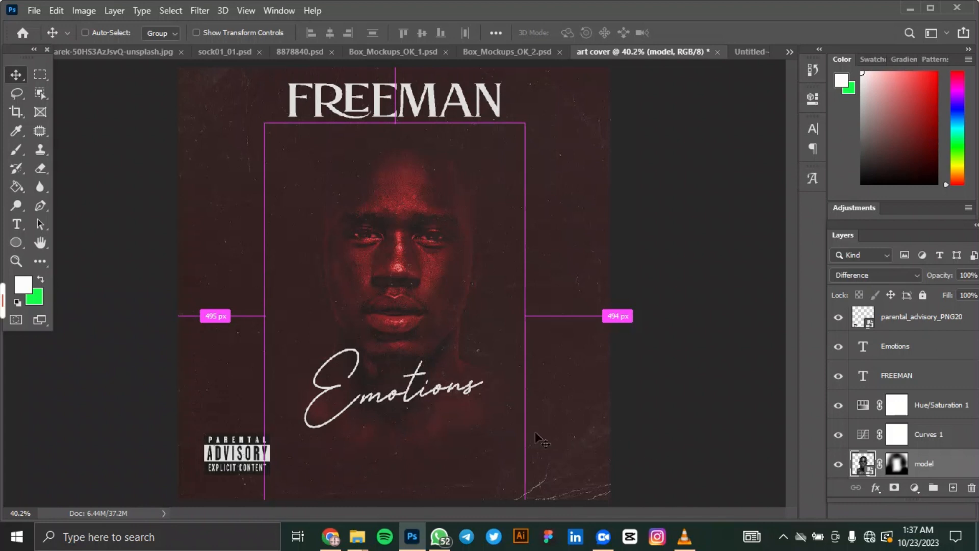
key(ctrl+t)
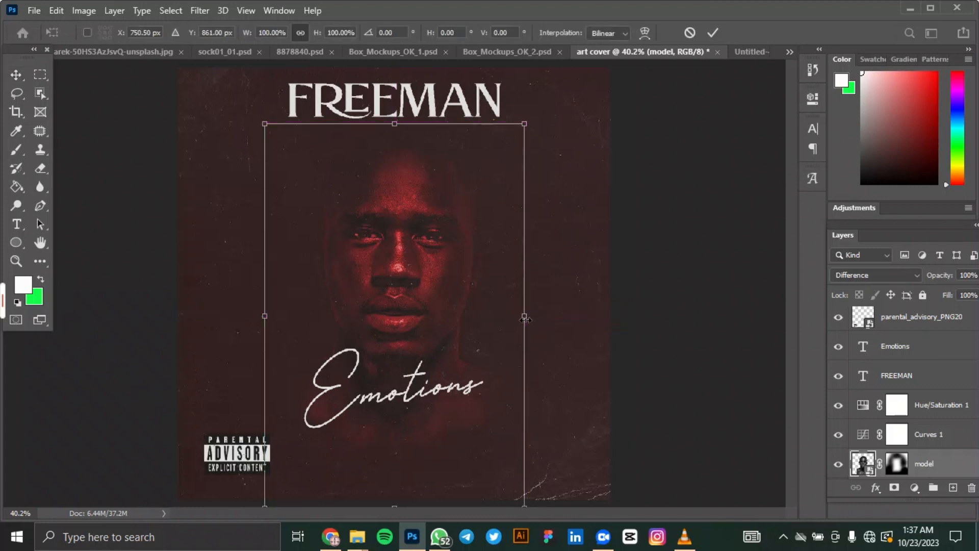
drag(525, 319, 568, 331)
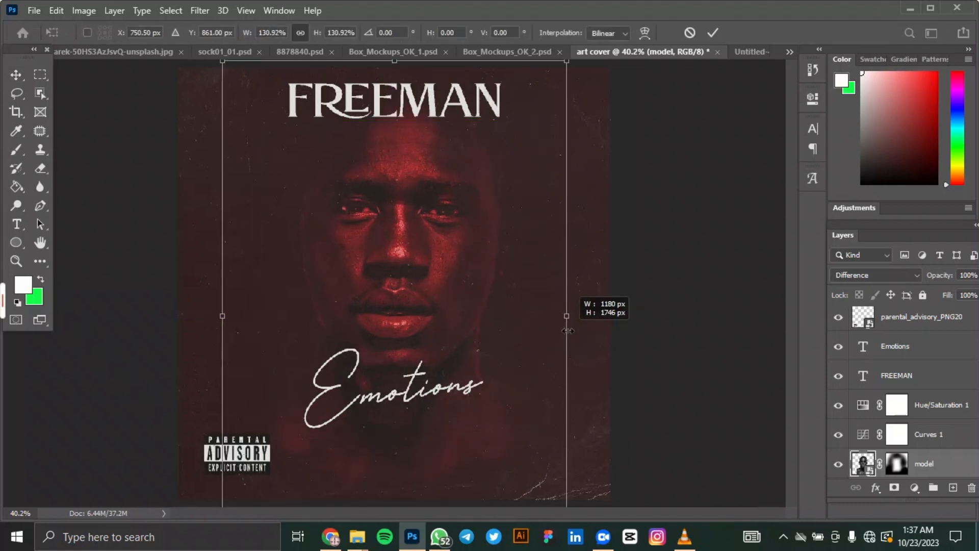
drag(438, 283, 430, 329)
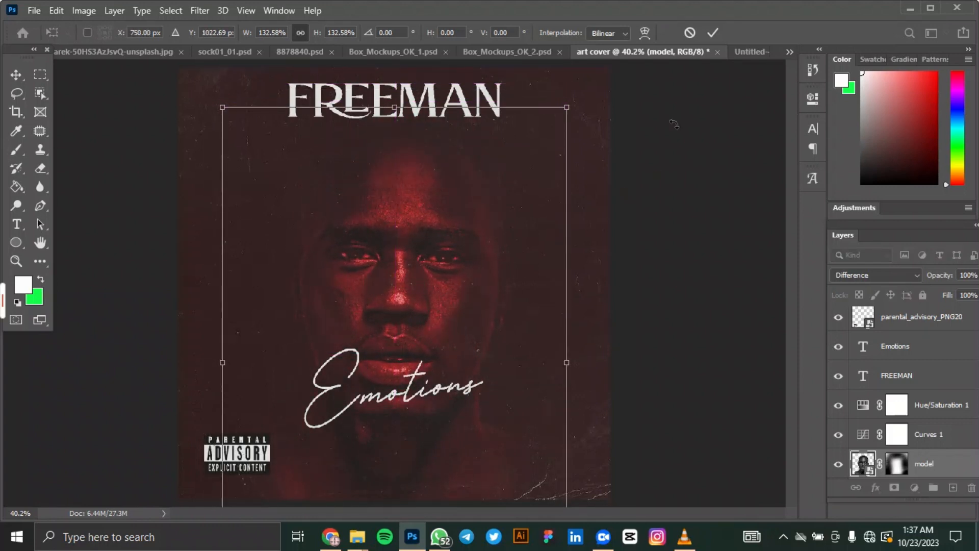
click(713, 32)
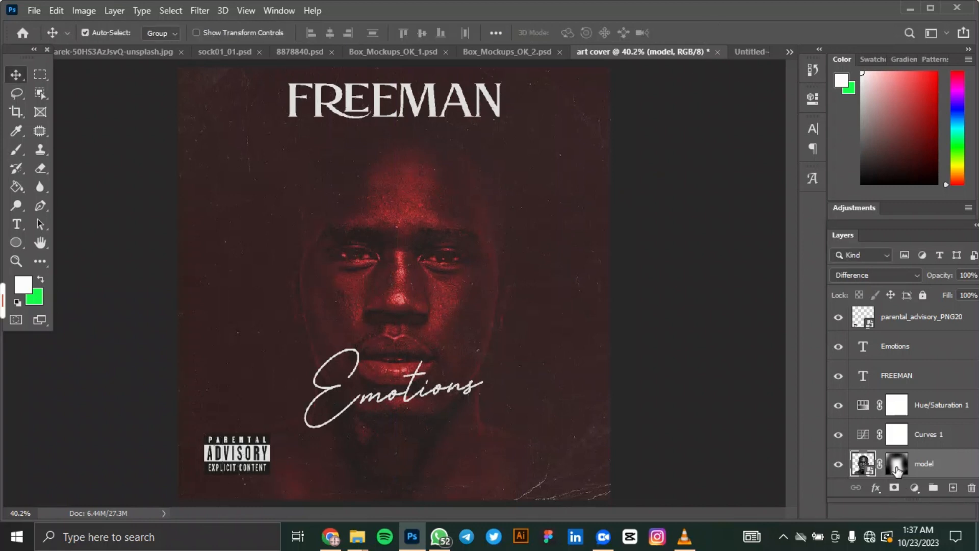
Nudge the Emotions script down twice with Shift+Down so it sits below the chin.
click(897, 465)
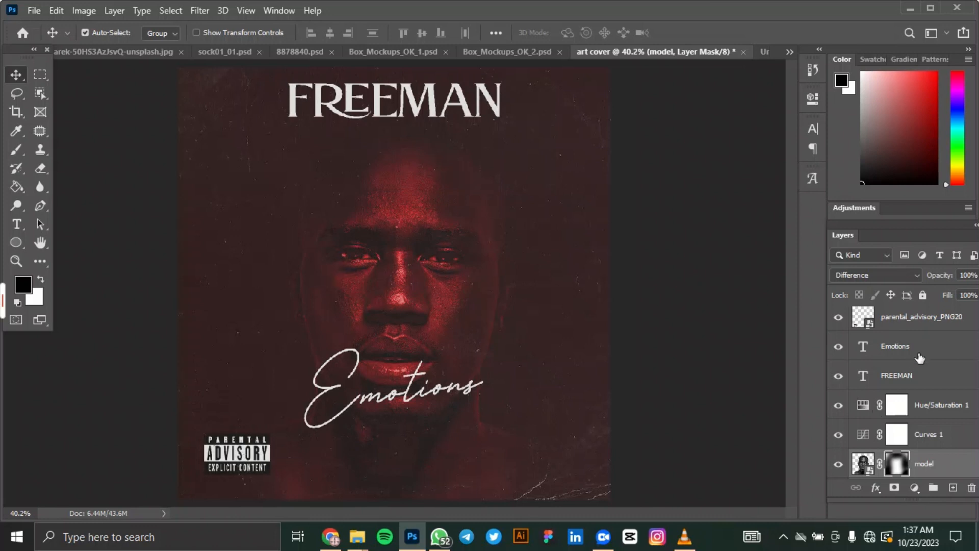
click(920, 357)
click(920, 357)
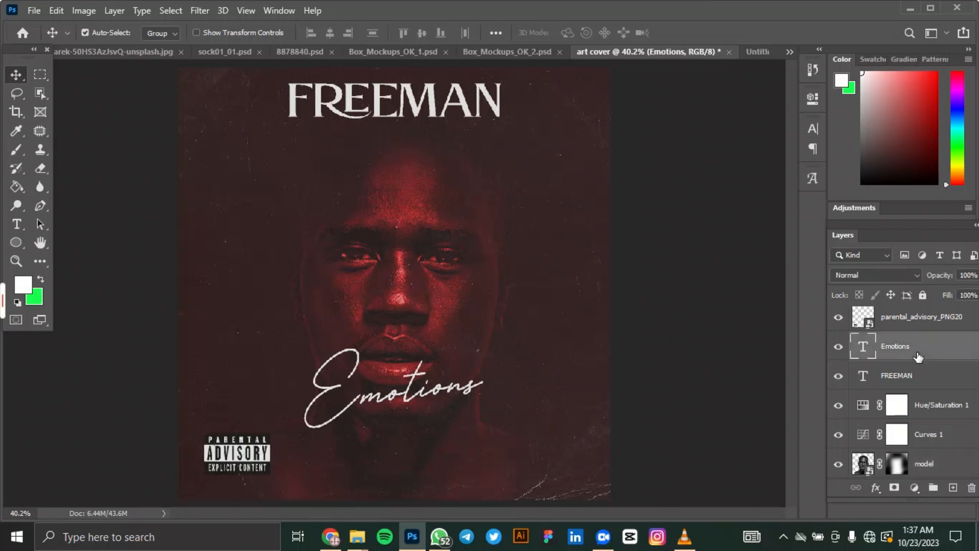
key(shift+Down)
key(shift+Down)
key(shift+Down)
key(shift+Down)
key(shift+Down)
key(shift+Down)
key(shift+Down)
key(shift+Down)
key(shift+Down)
key(shift+Down)
key(shift+Down)
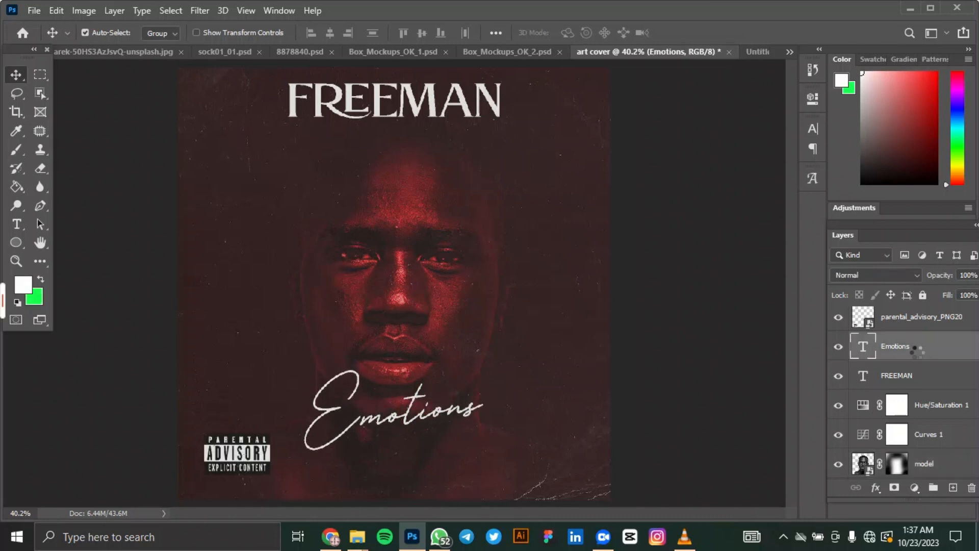
key(shift+Down)
key(shift+Down)
key(shift+Down)
key(shift+Down)
key(shift+Down)
key(shift+Down)
key(shift+Down)
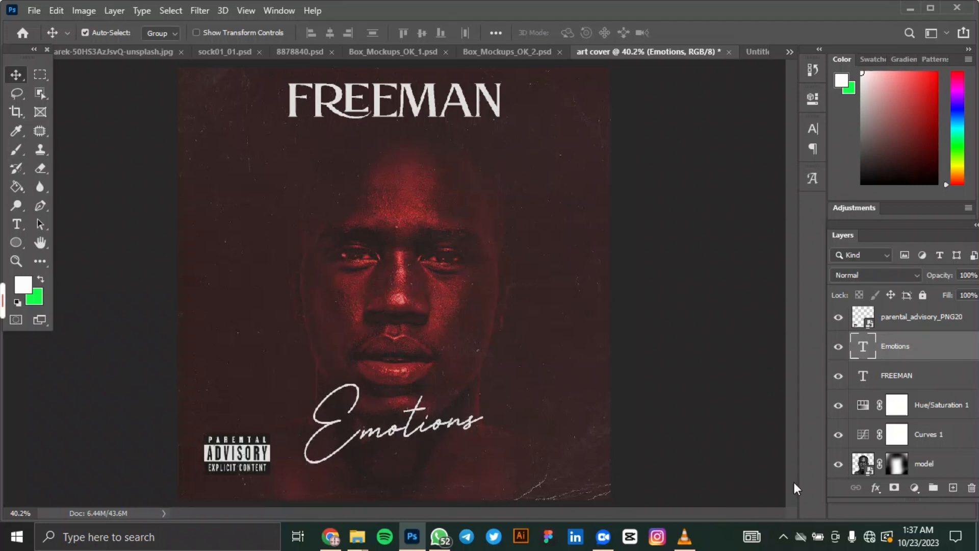
Brush the model's layer mask to fade the enlarged portrait's lower edges into the red.
click(898, 464)
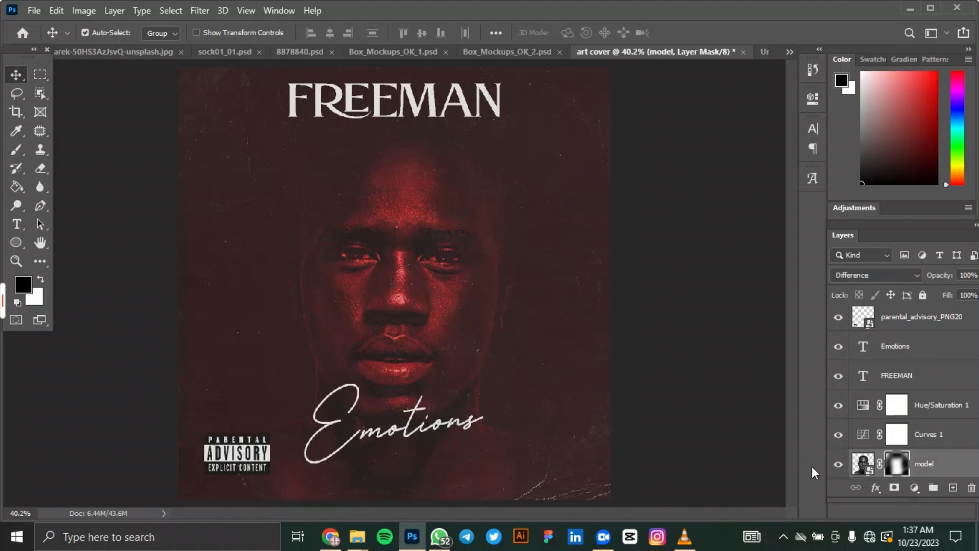
click(17, 151)
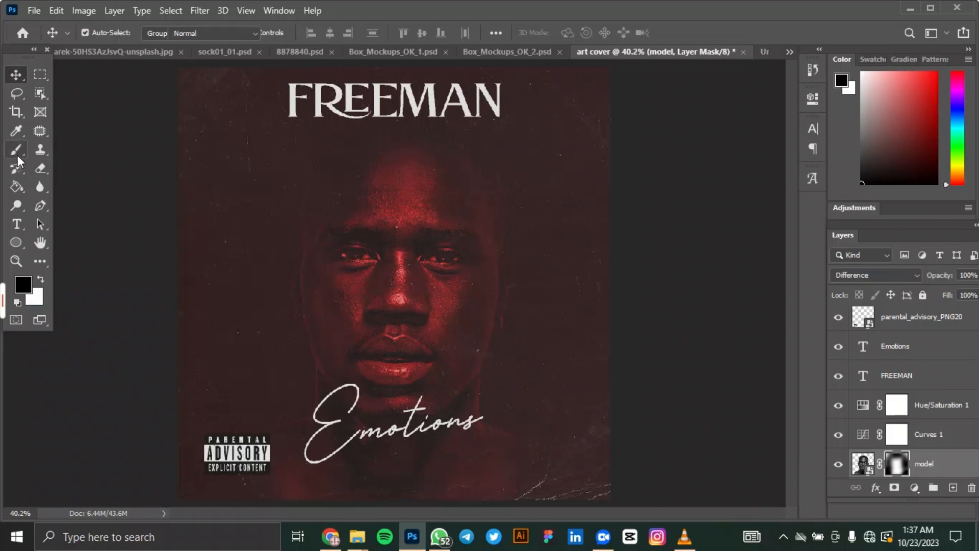
key(ctrl+minus)
key(ctrl+minus)
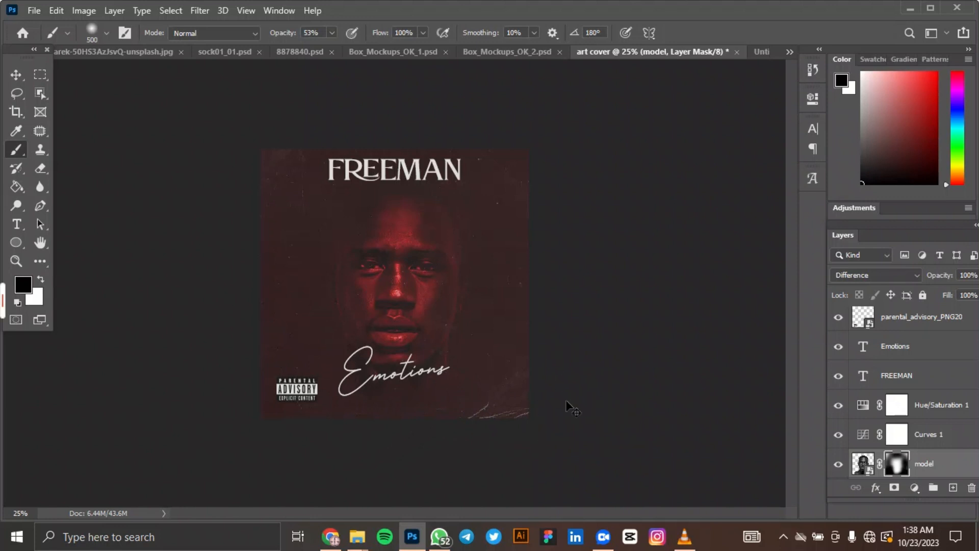
scroll(572, 408, up, 3)
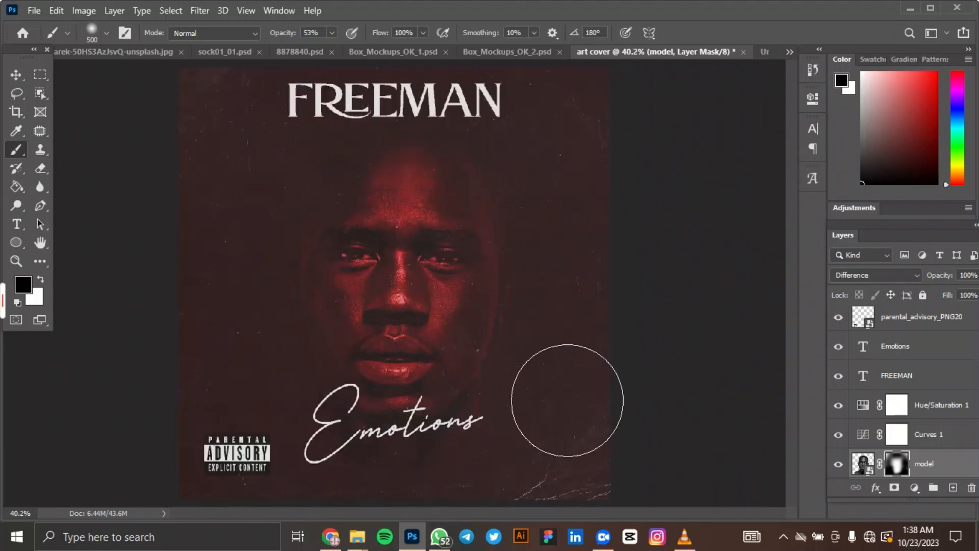
click(16, 75)
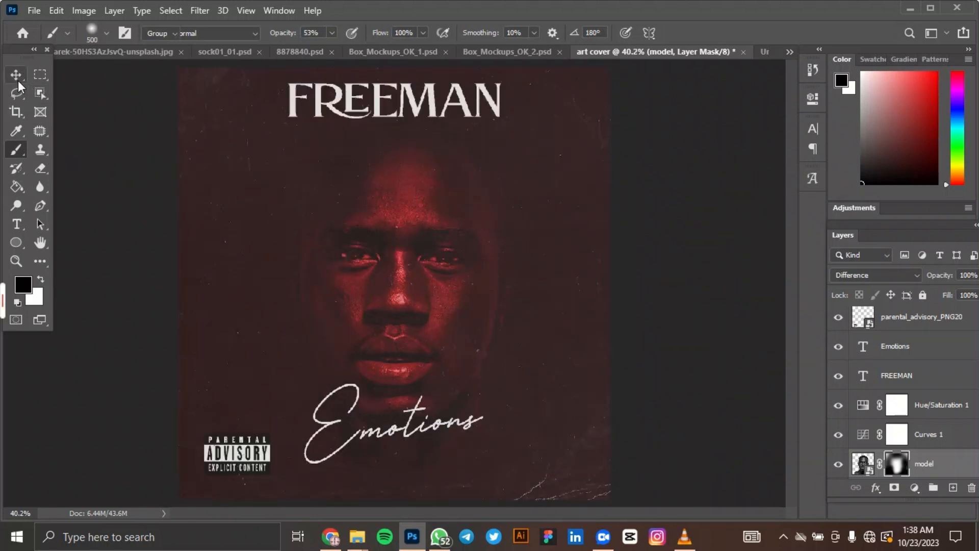
scroll(936, 384, up, 2)
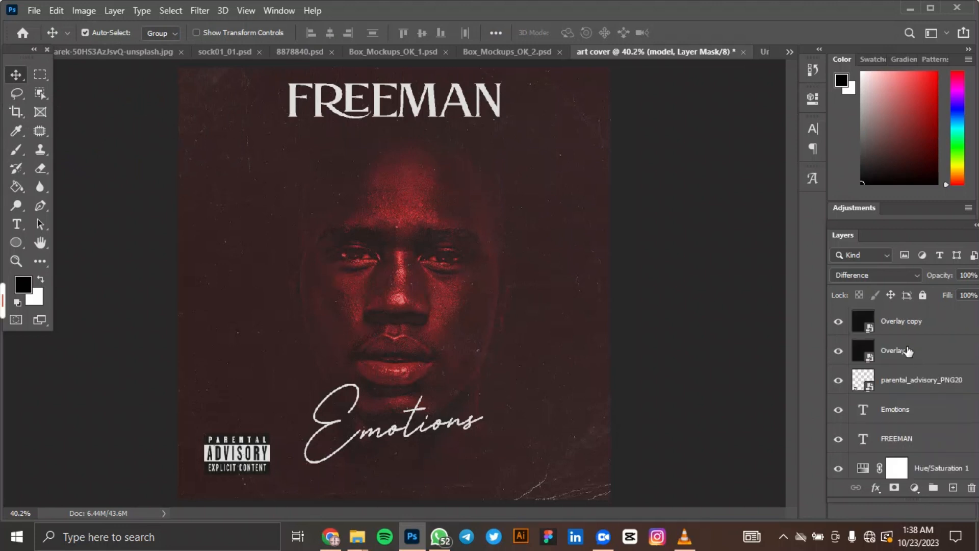
Duplicate the Overlay texture and blend the copy with Linear Dodge (Add).
click(907, 350)
click(878, 278)
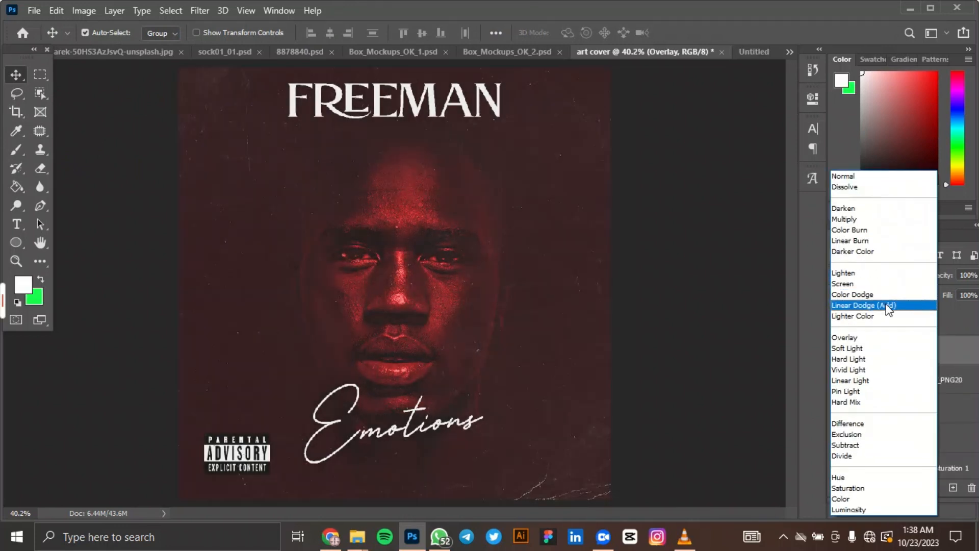
key(Escape)
key(ctrl+j)
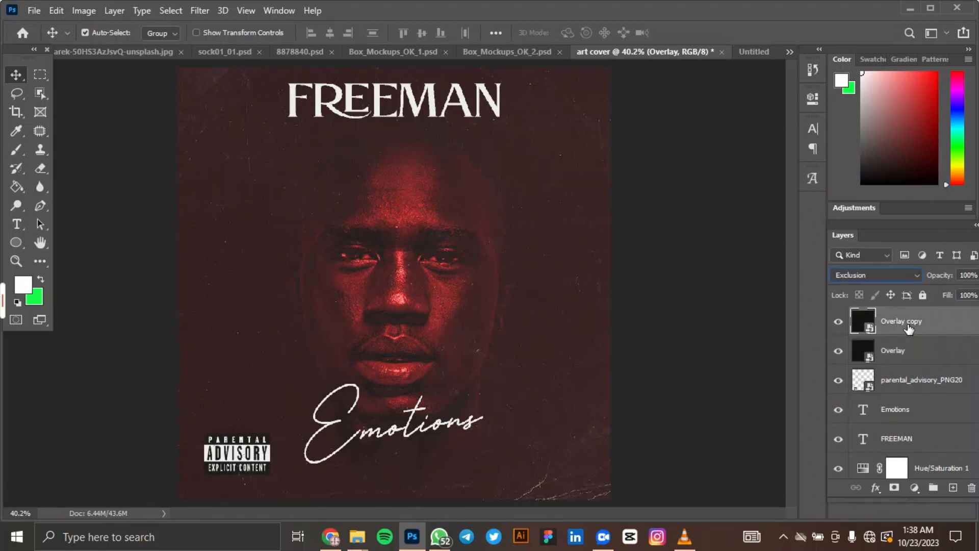
click(888, 275)
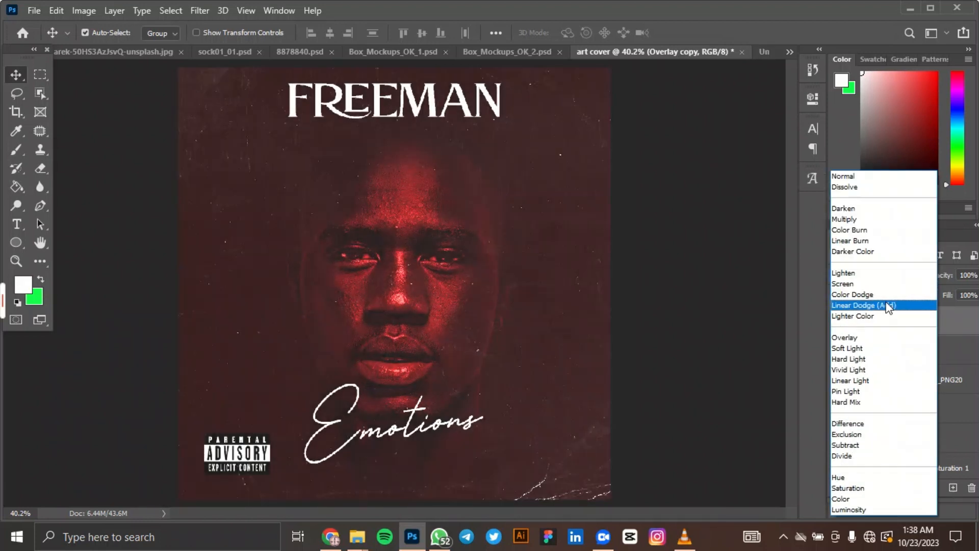
click(886, 302)
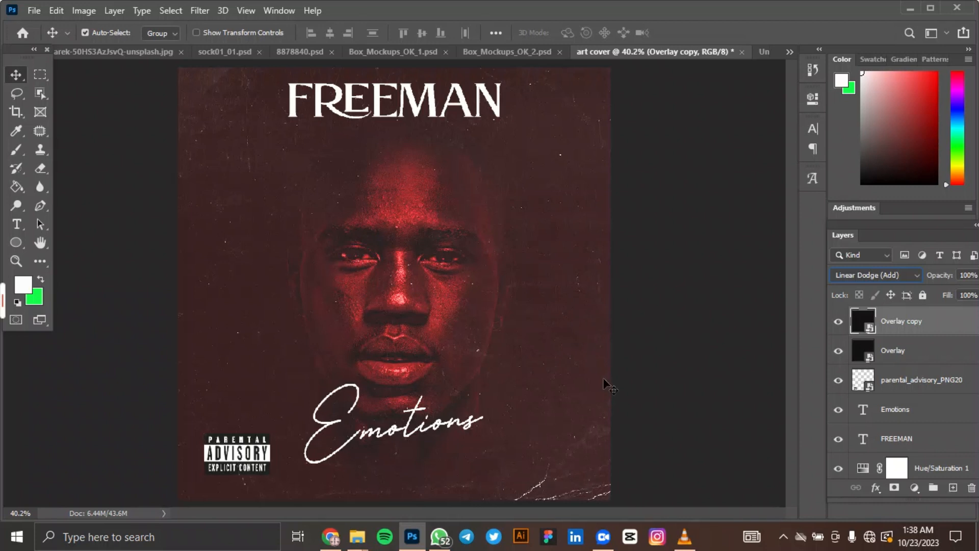
click(909, 416)
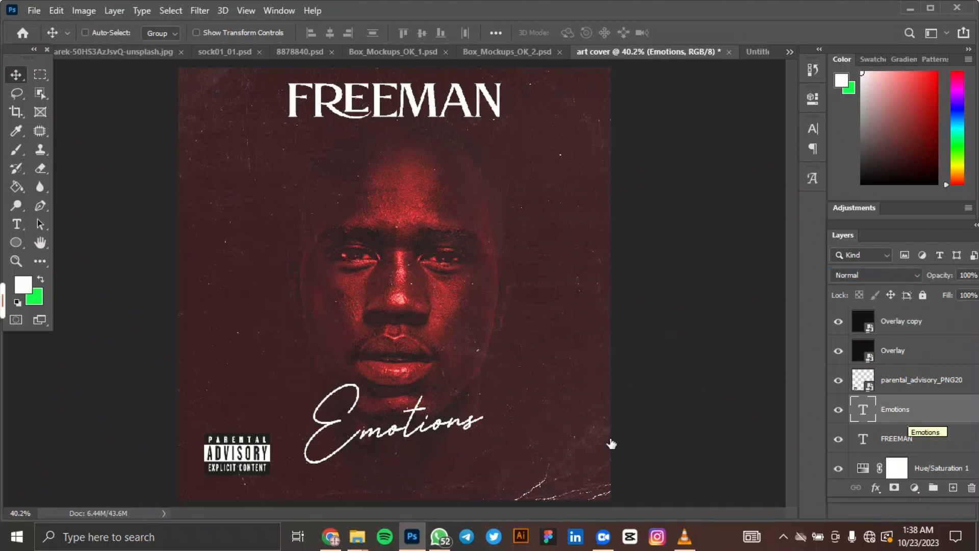
Scale the 'Emotions' script up to about 108% with Free Transform and commit it.
key(ctrl+t)
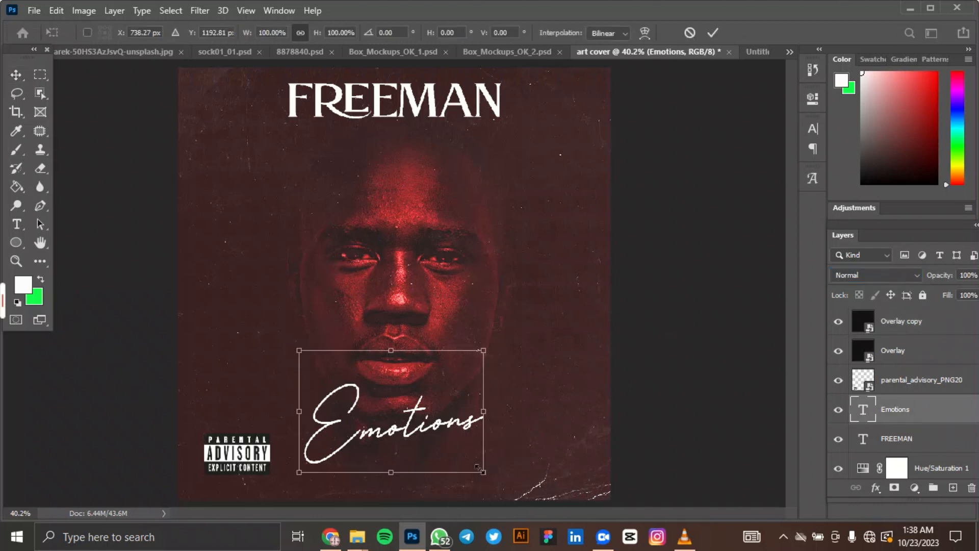
drag(477, 469, 490, 477)
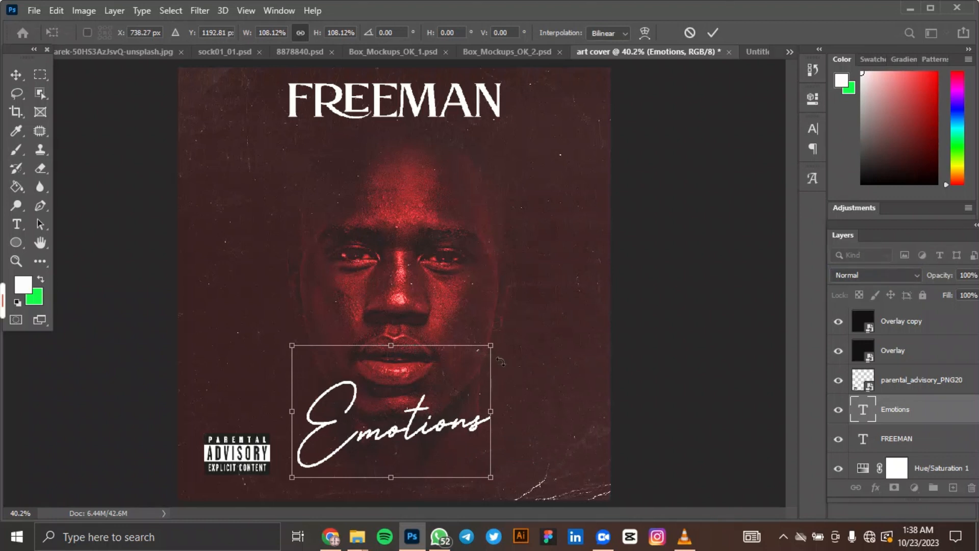
click(712, 33)
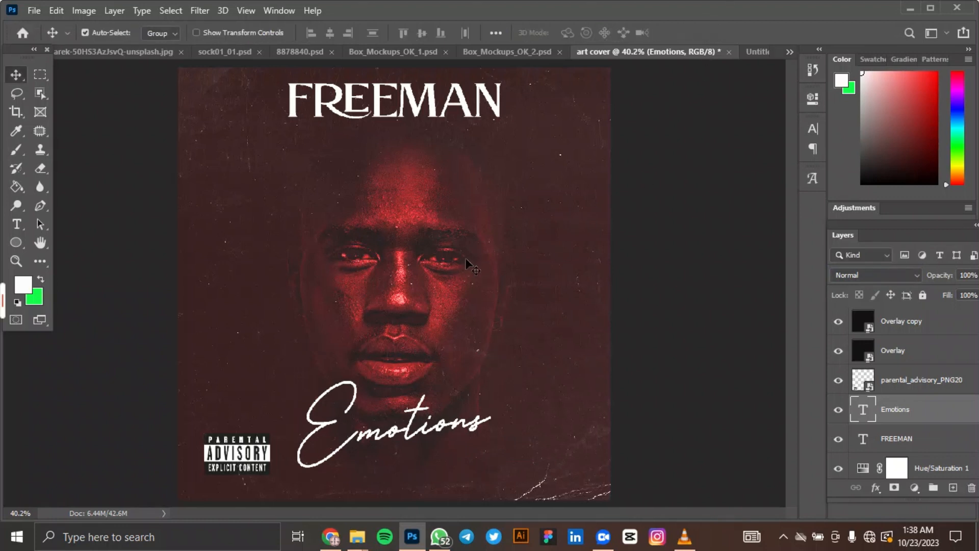